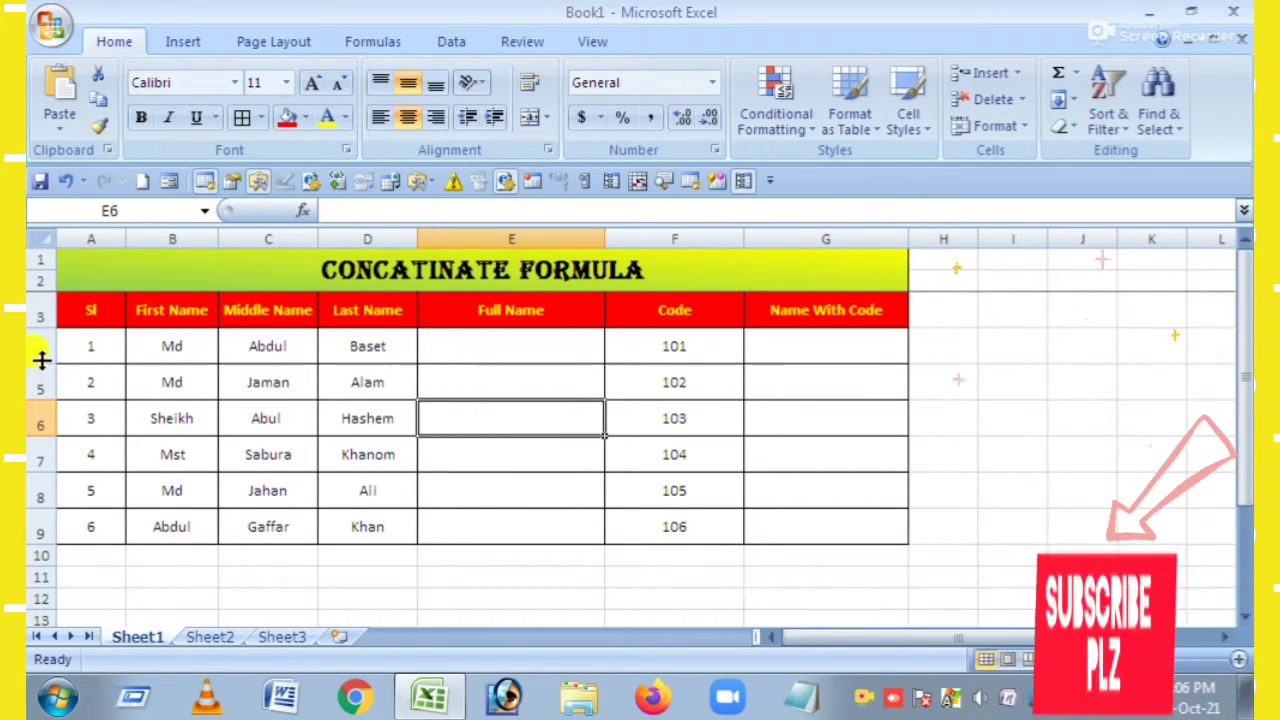
Review the Sl, First, Middle and Last Name headings, then type a full name manually in E4
left_click(88, 314)
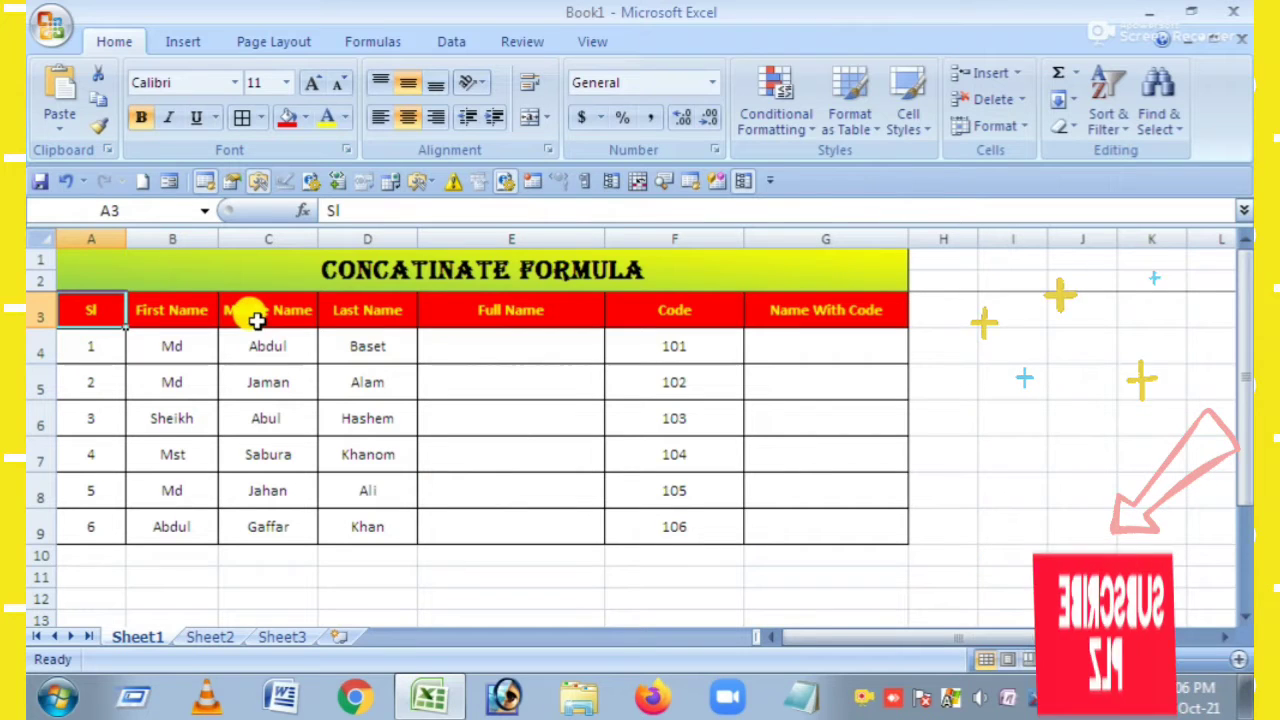
left_click(184, 316)
left_click(288, 322)
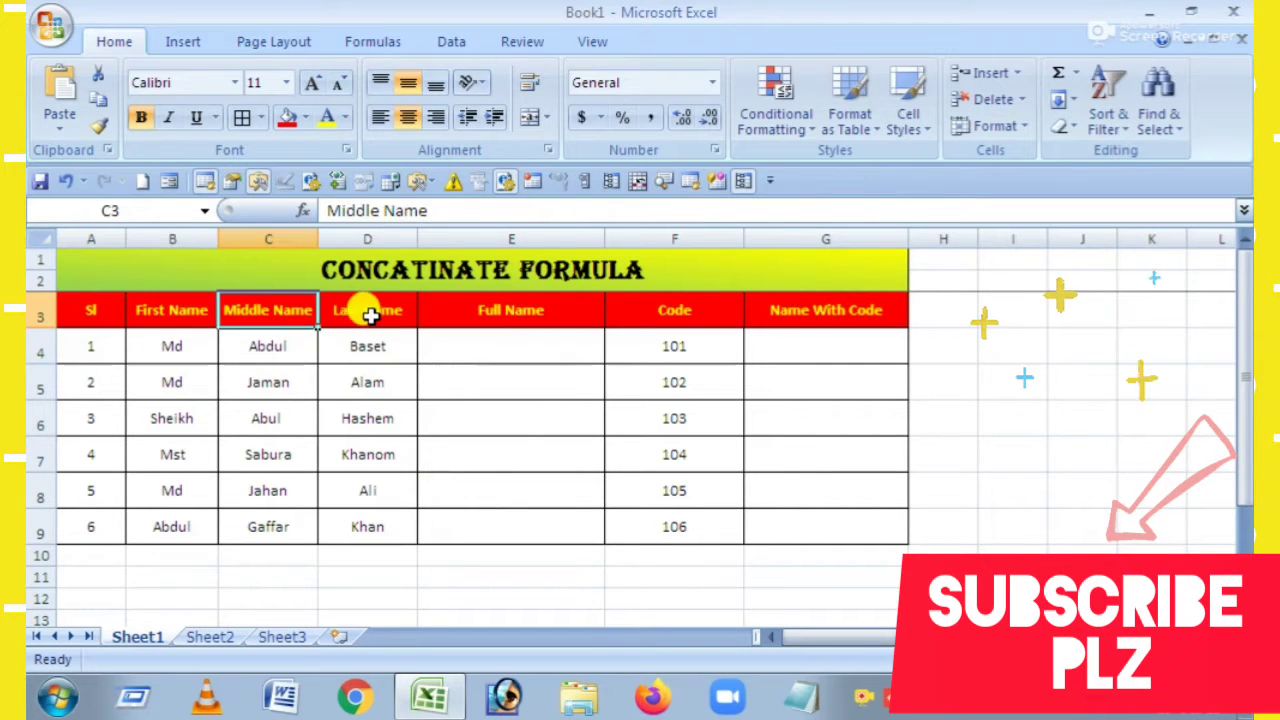
left_click(346, 307)
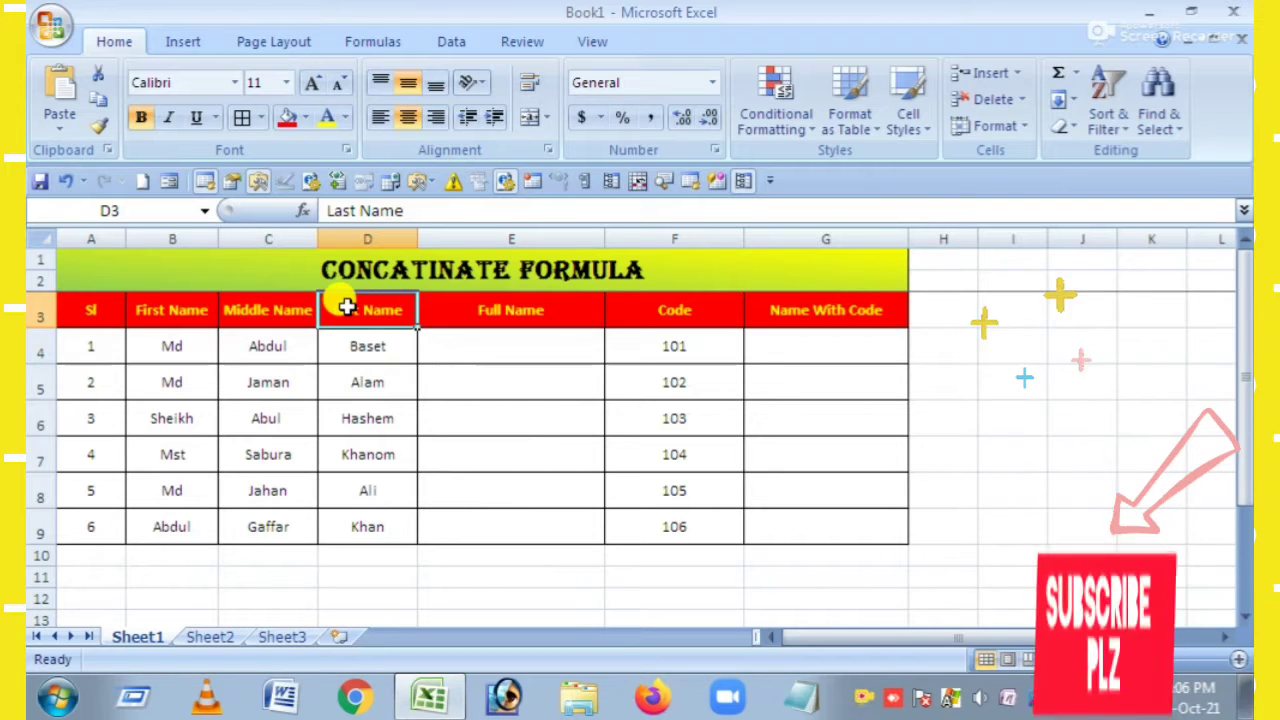
left_click(485, 344)
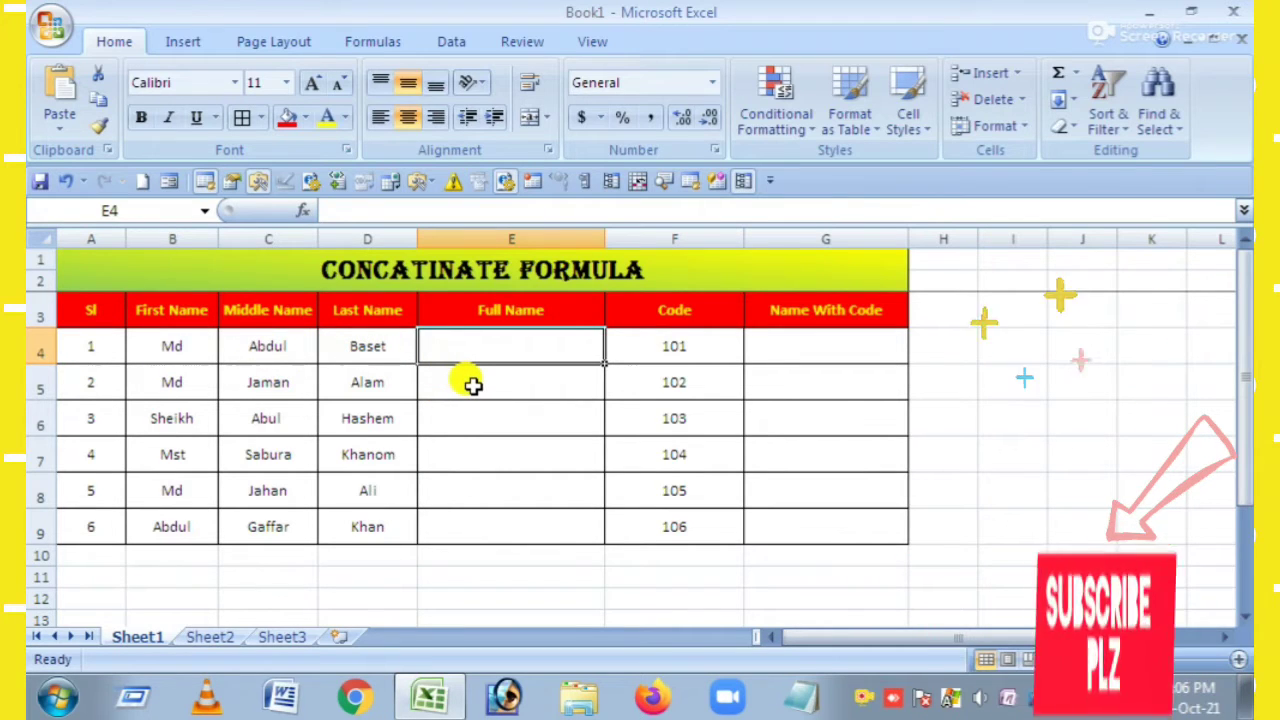
type("MD ")
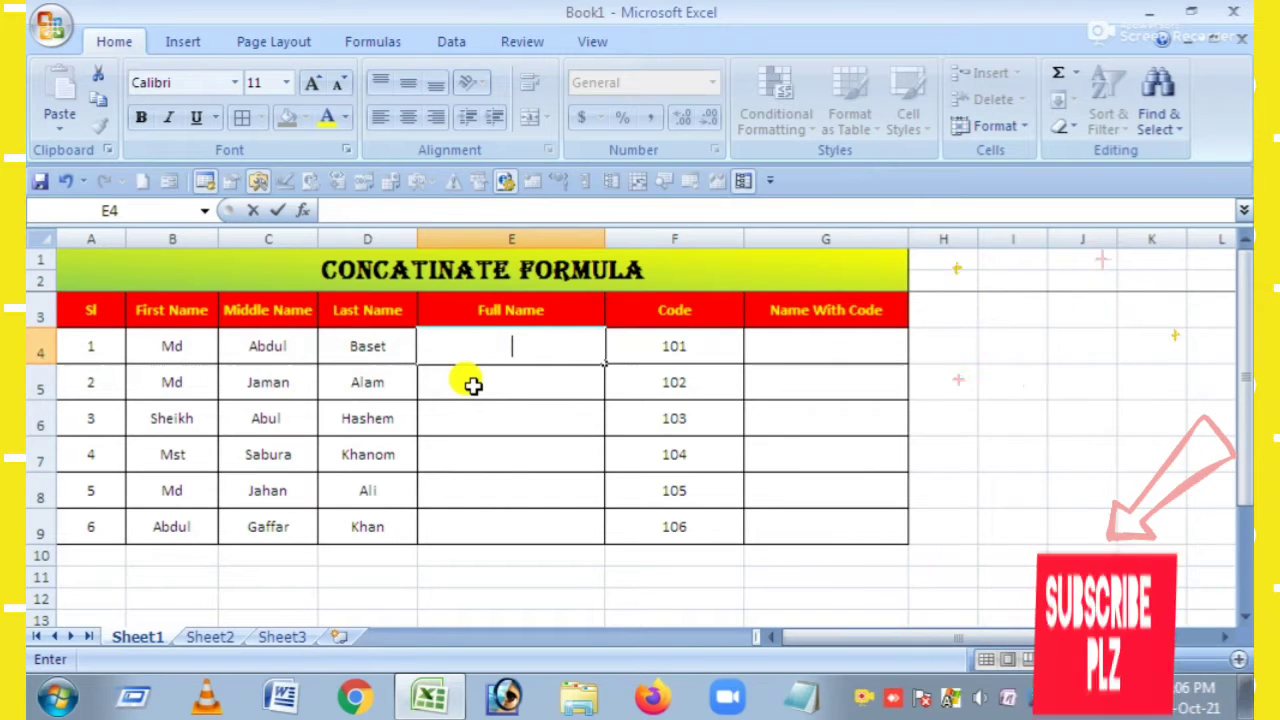
type("Md A")
type("n")
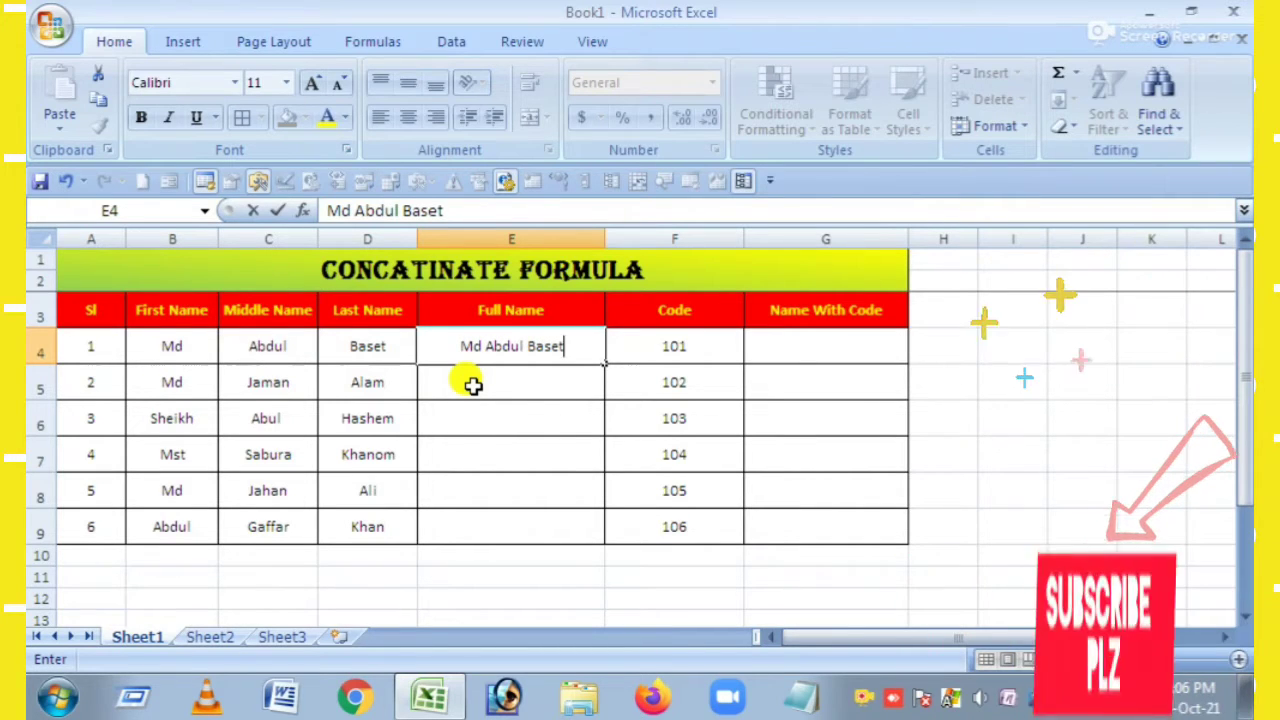
left_click(486, 430)
Select serial numbers 1 to 6, then point out B4 and the typed name in E4
left_click(496, 386)
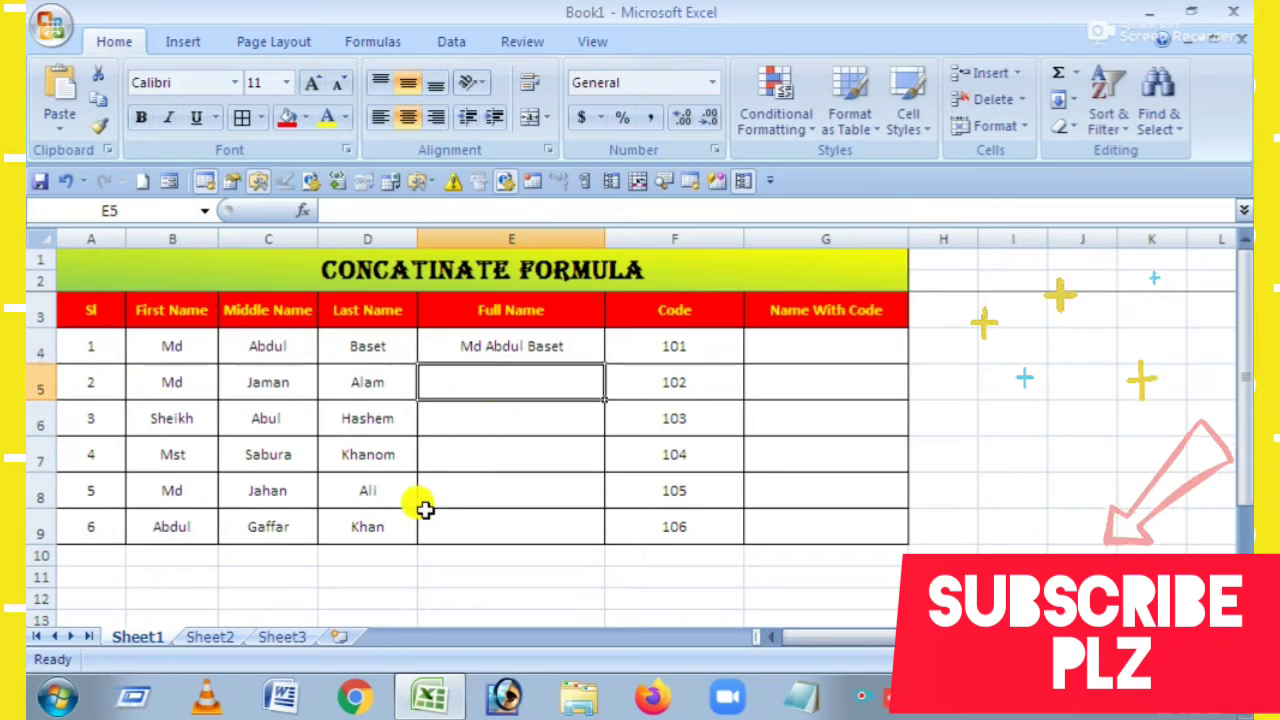
left_click_drag(100, 347, 84, 523)
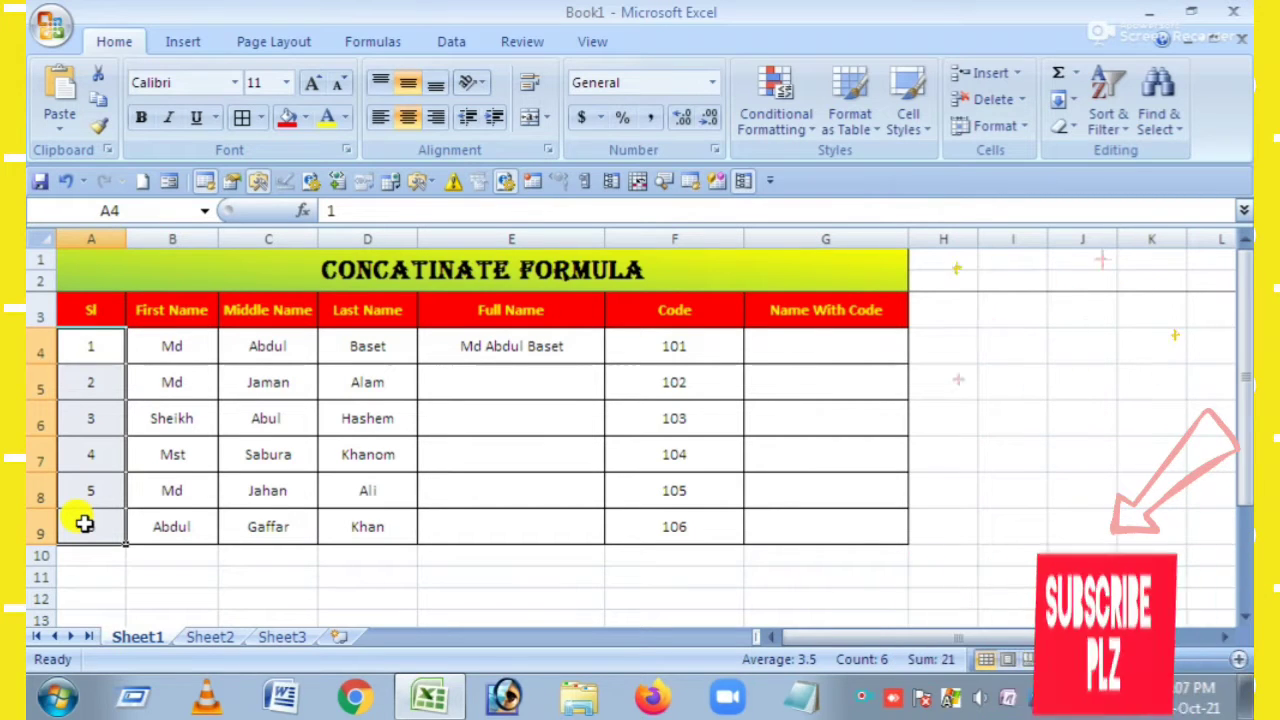
left_click(498, 372)
left_click(209, 346)
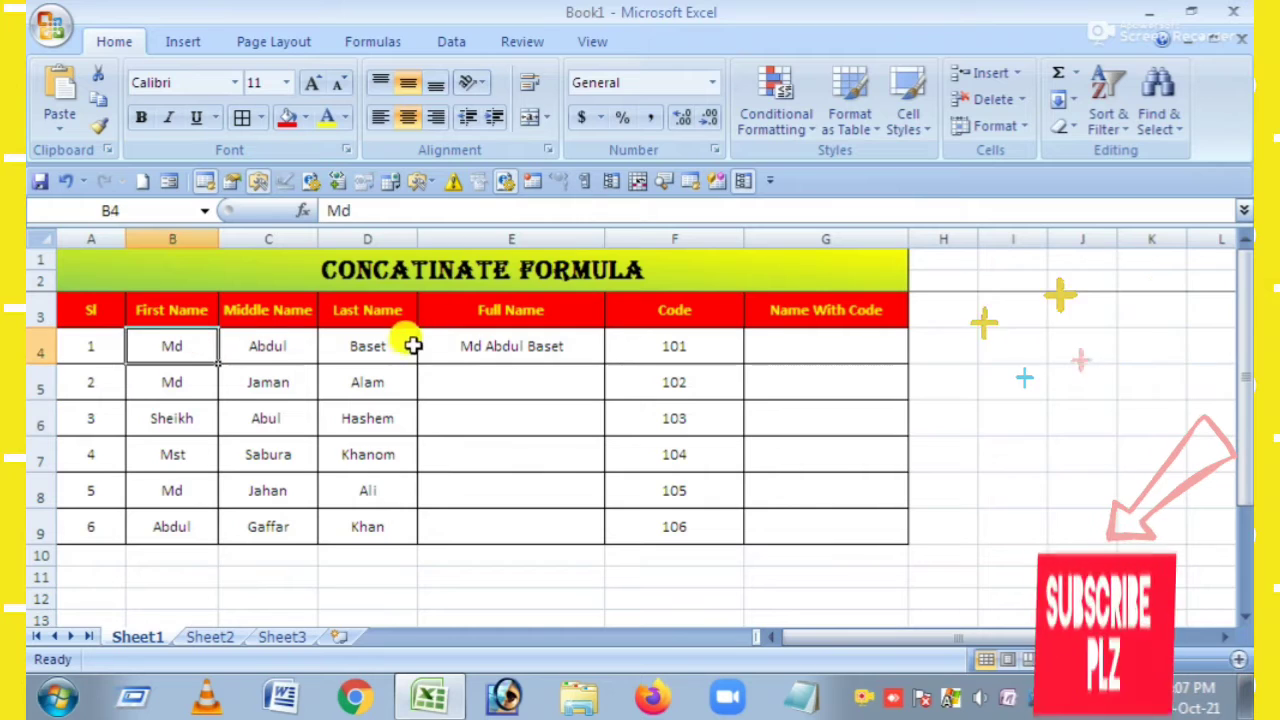
left_click(462, 346)
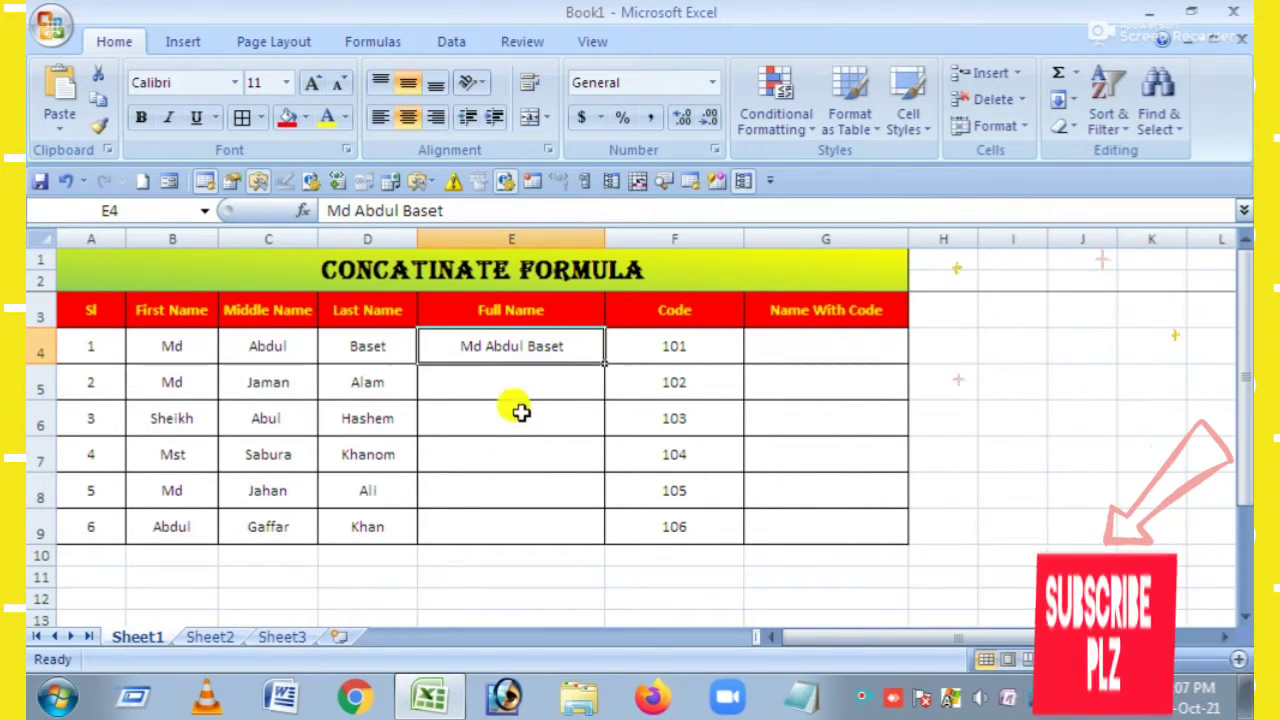
left_click(525, 450)
left_click(531, 340)
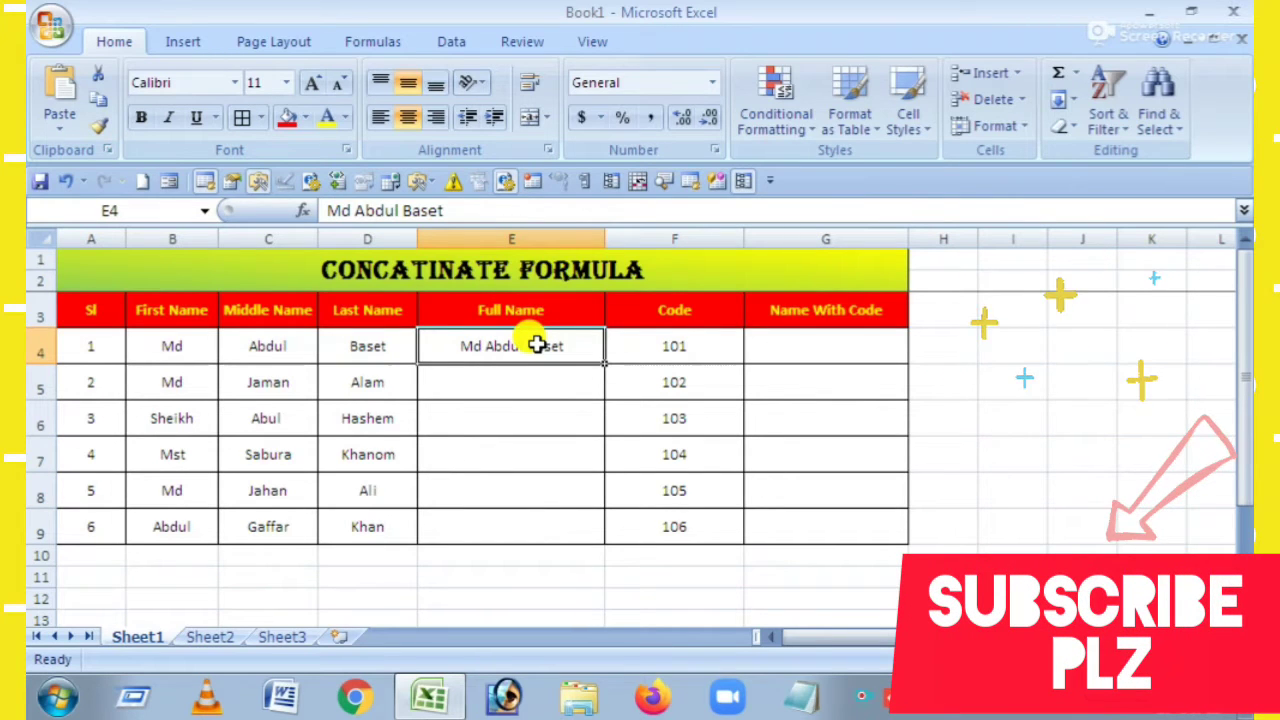
Replace E4's typed name with =CONCATENATE(B4,C4,D4,), which joins the names without spaces
key("Delete")
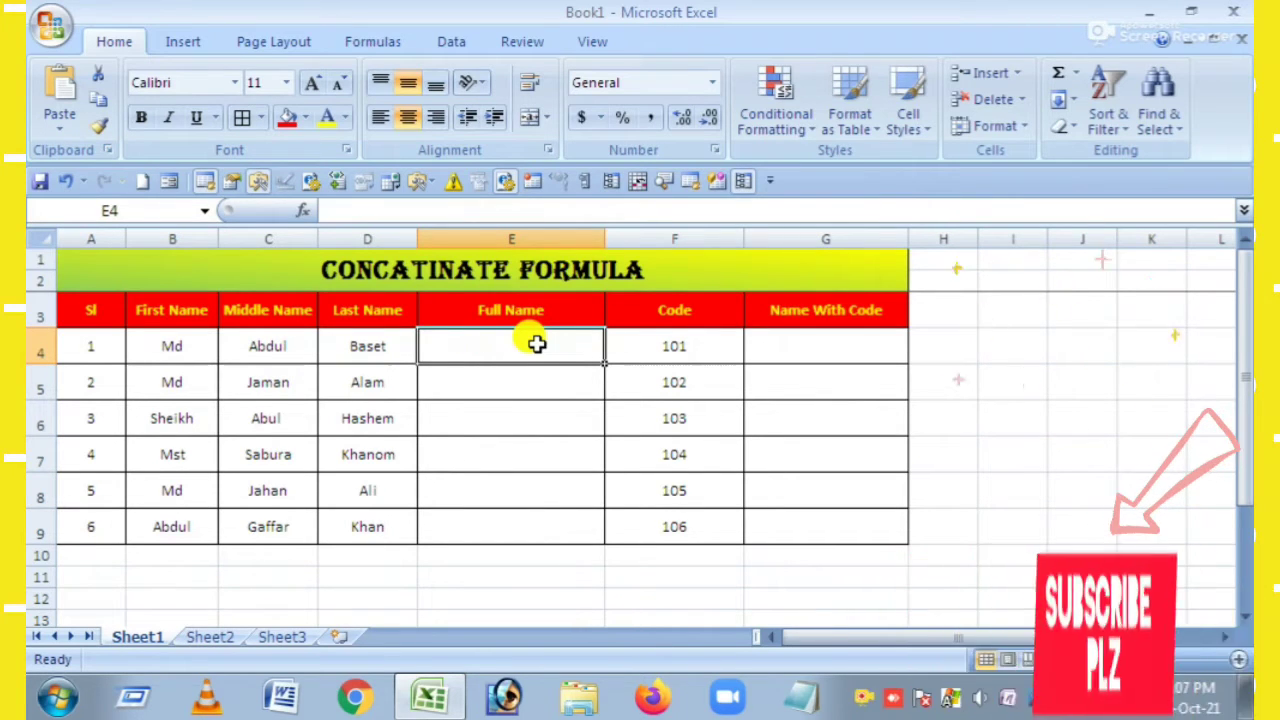
type("=")
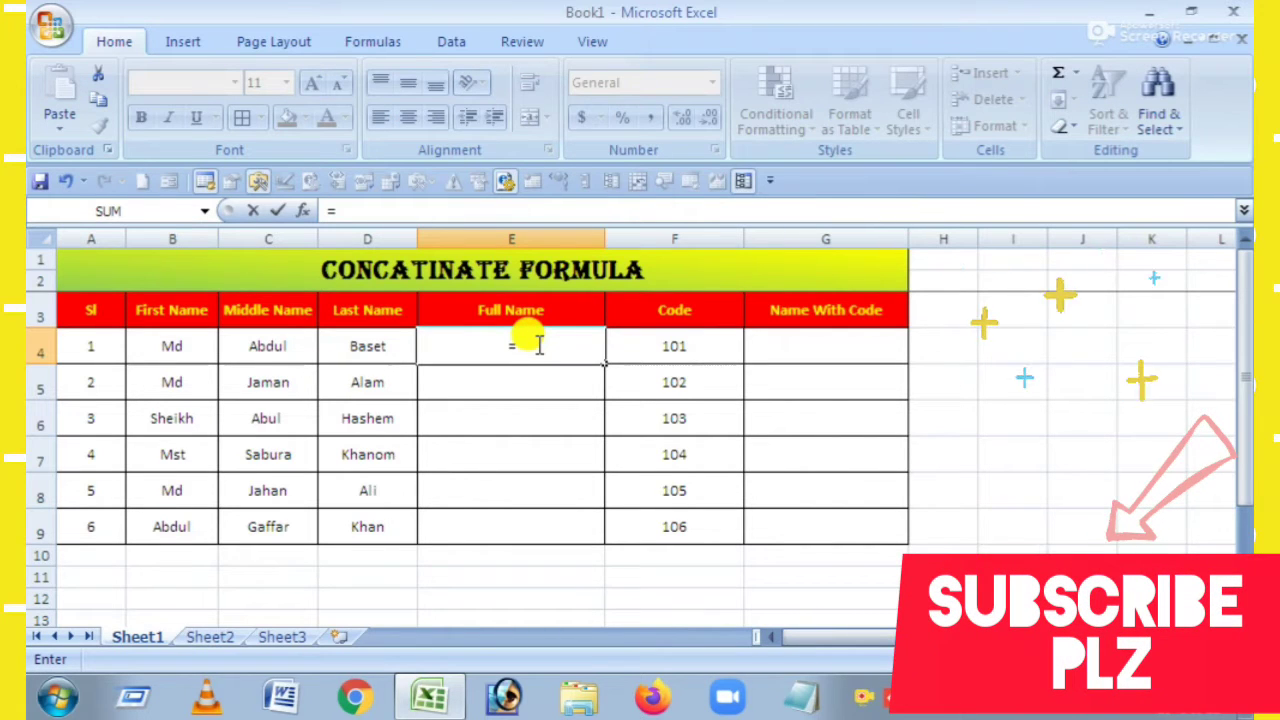
type("Con")
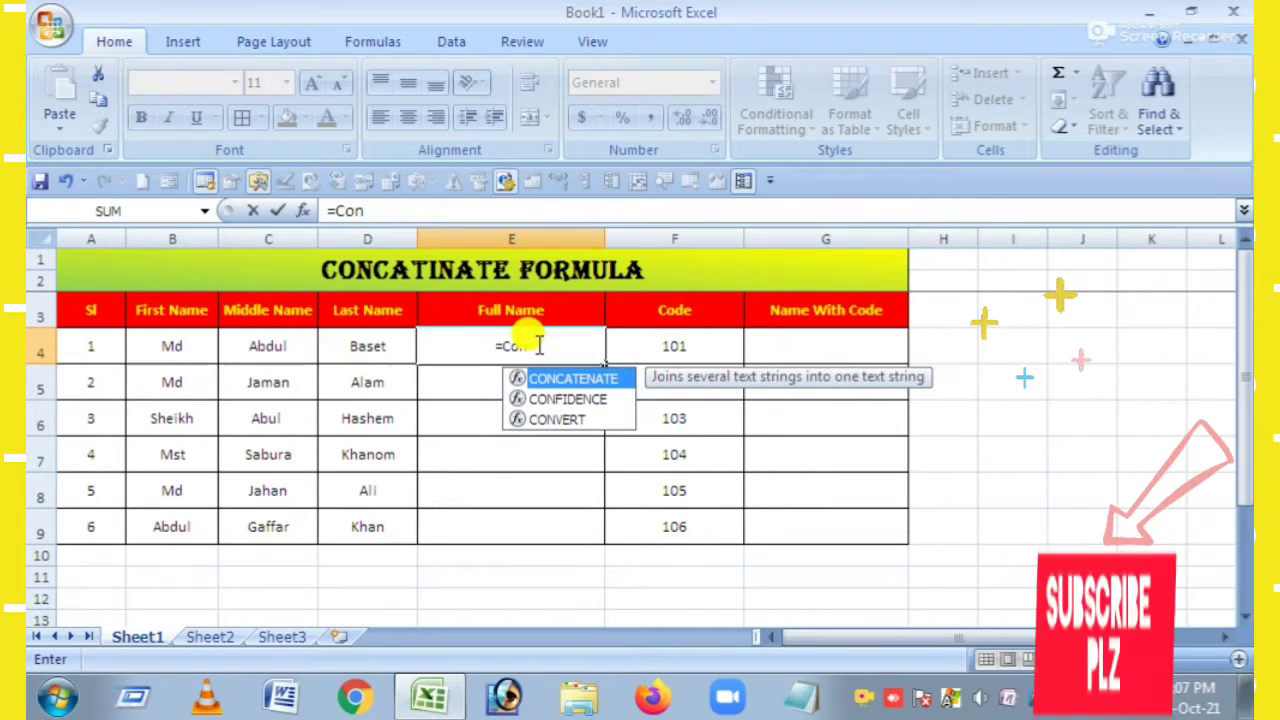
key("Tab")
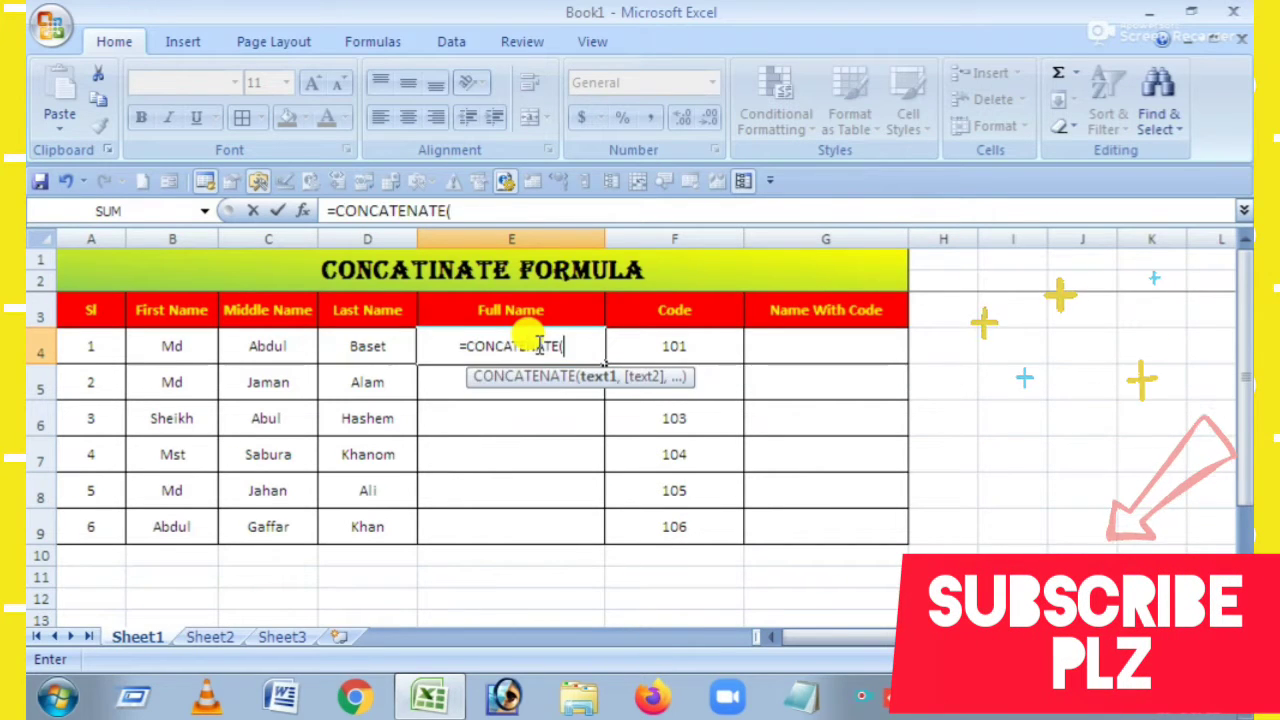
left_click(162, 343)
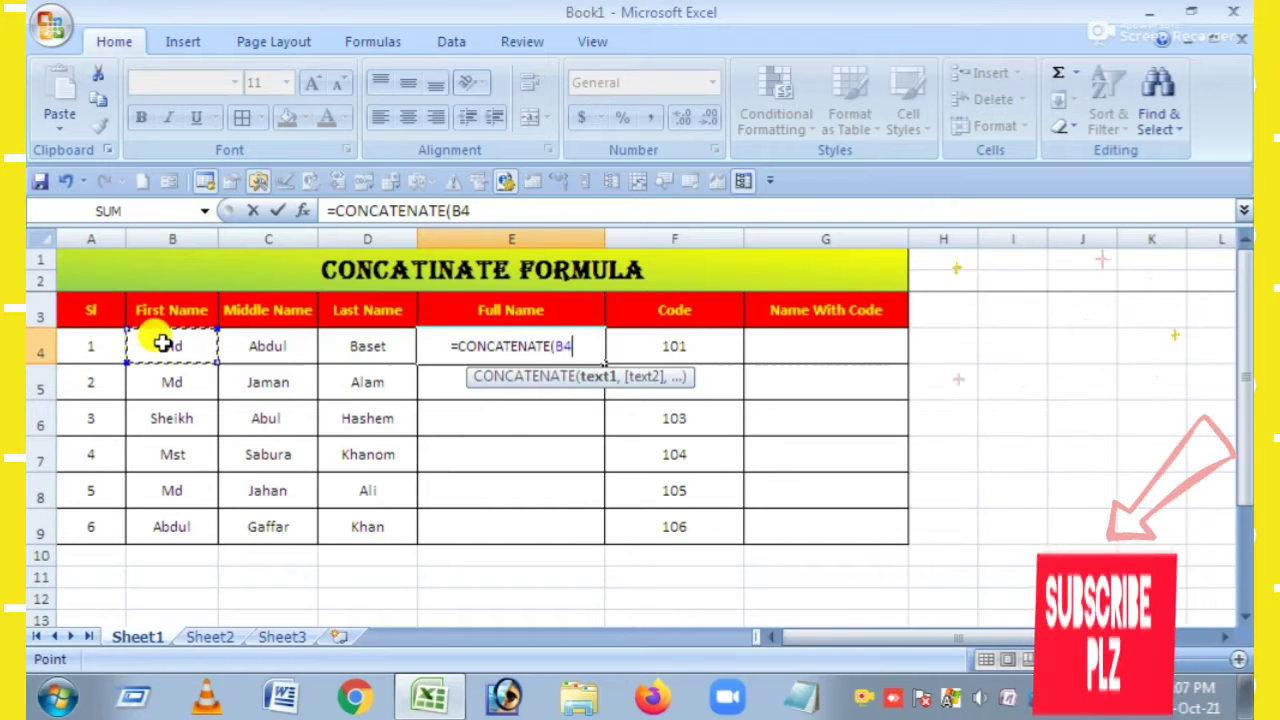
type(",C4")
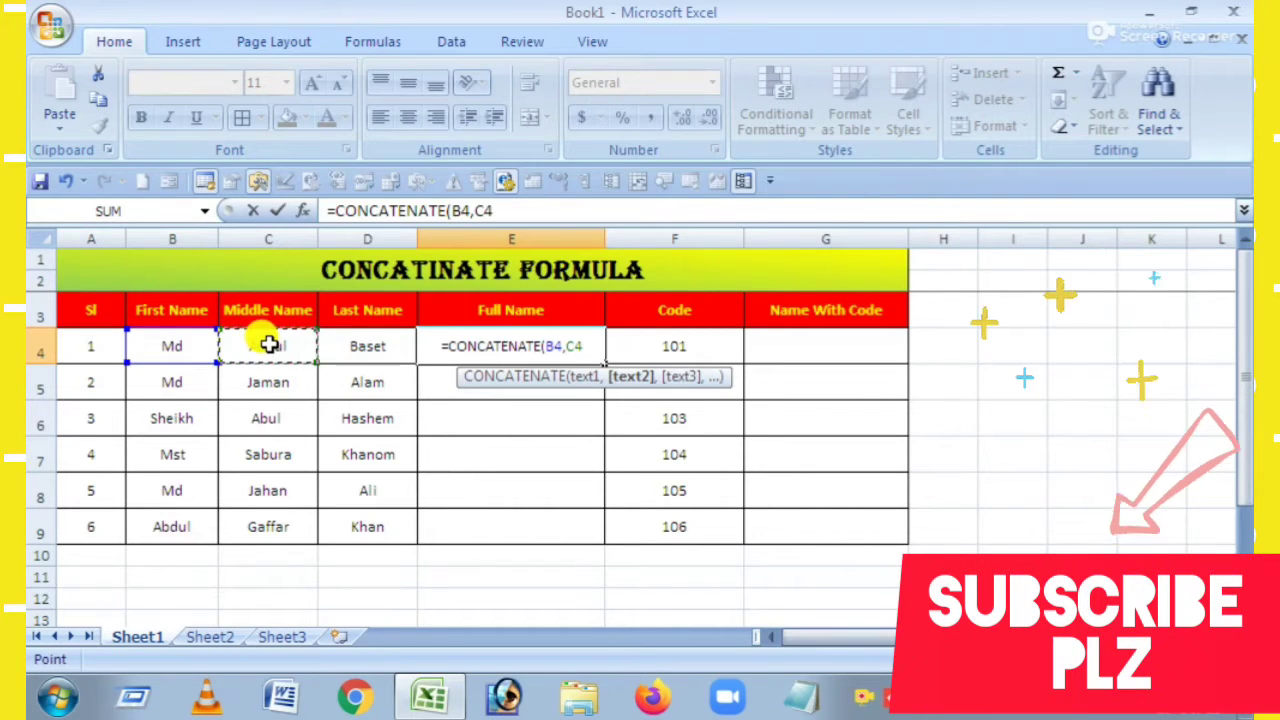
type(",")
left_click(365, 341)
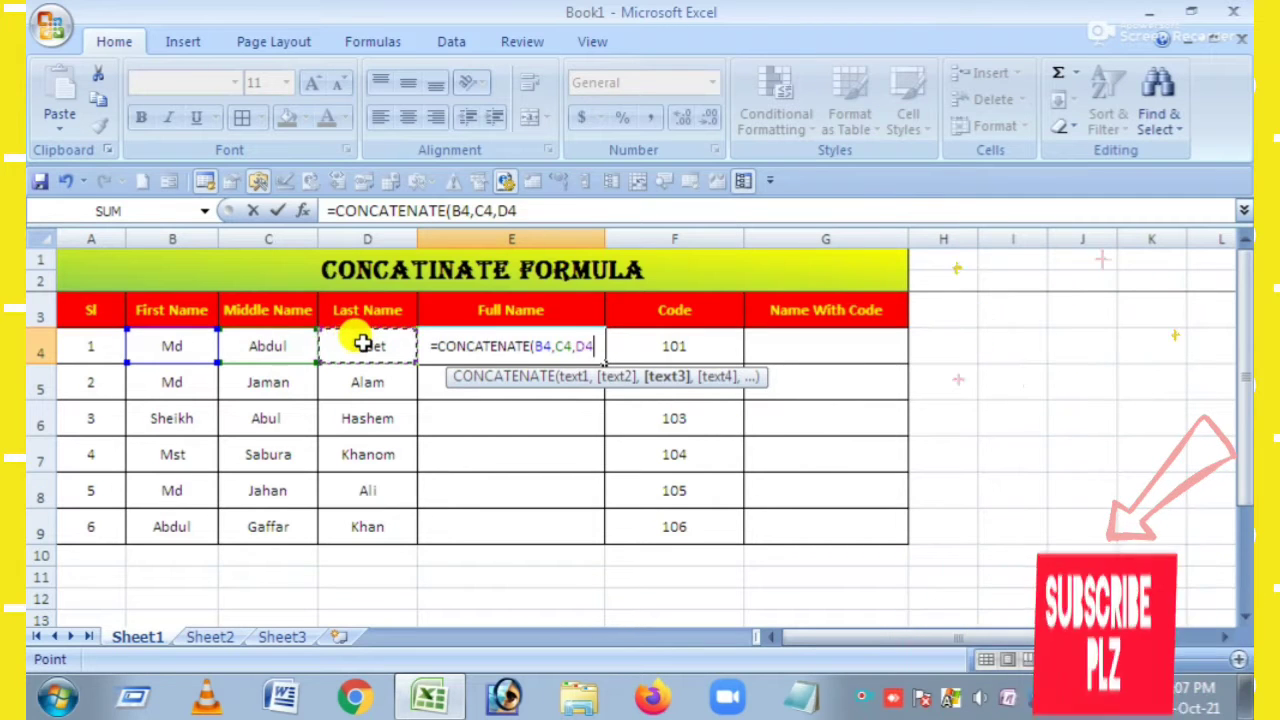
type(",")
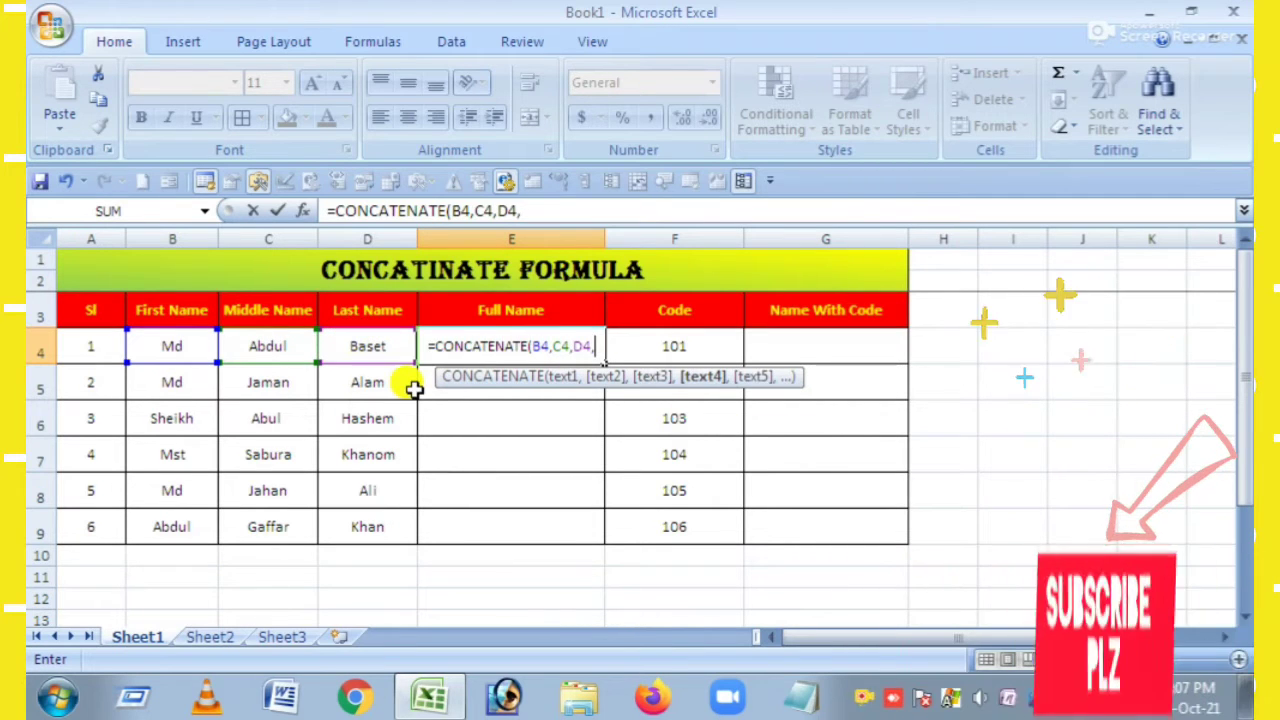
key("Return")
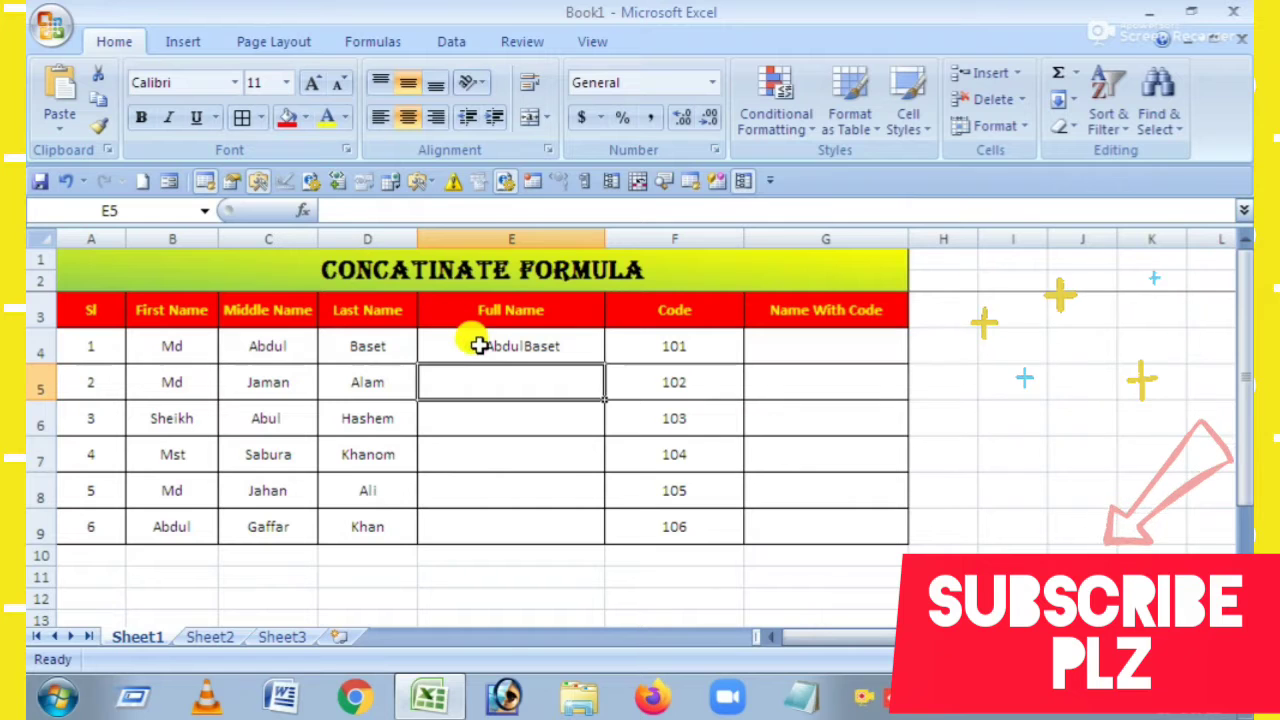
left_click(480, 345)
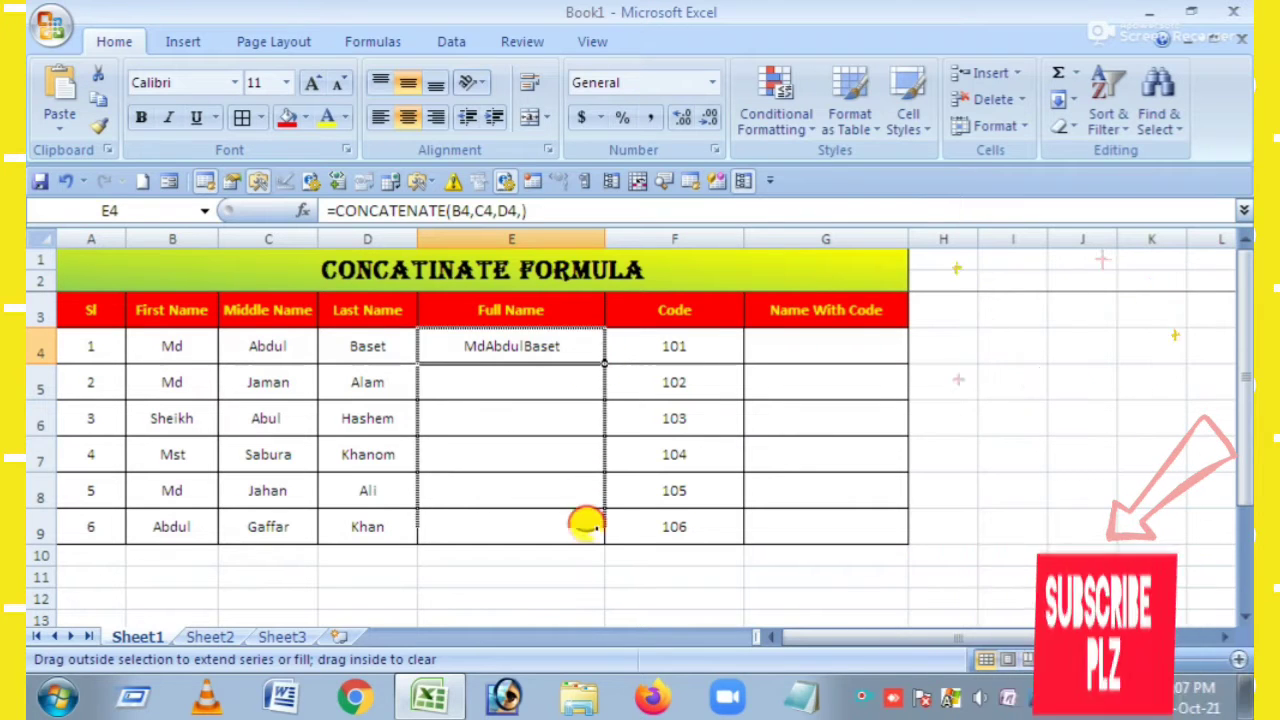
Fill E4's formula down to row 9, then delete the unspaced results in E4:E9
left_click_drag(604, 364, 587, 525)
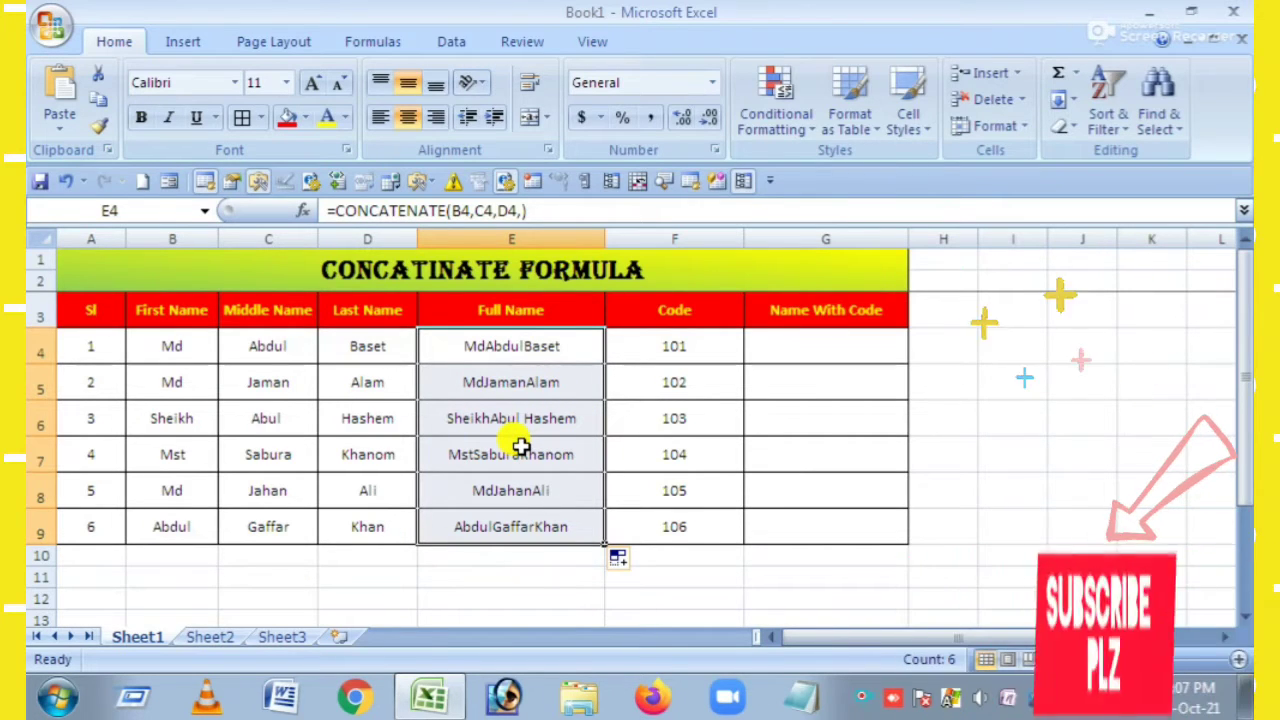
left_click(520, 348)
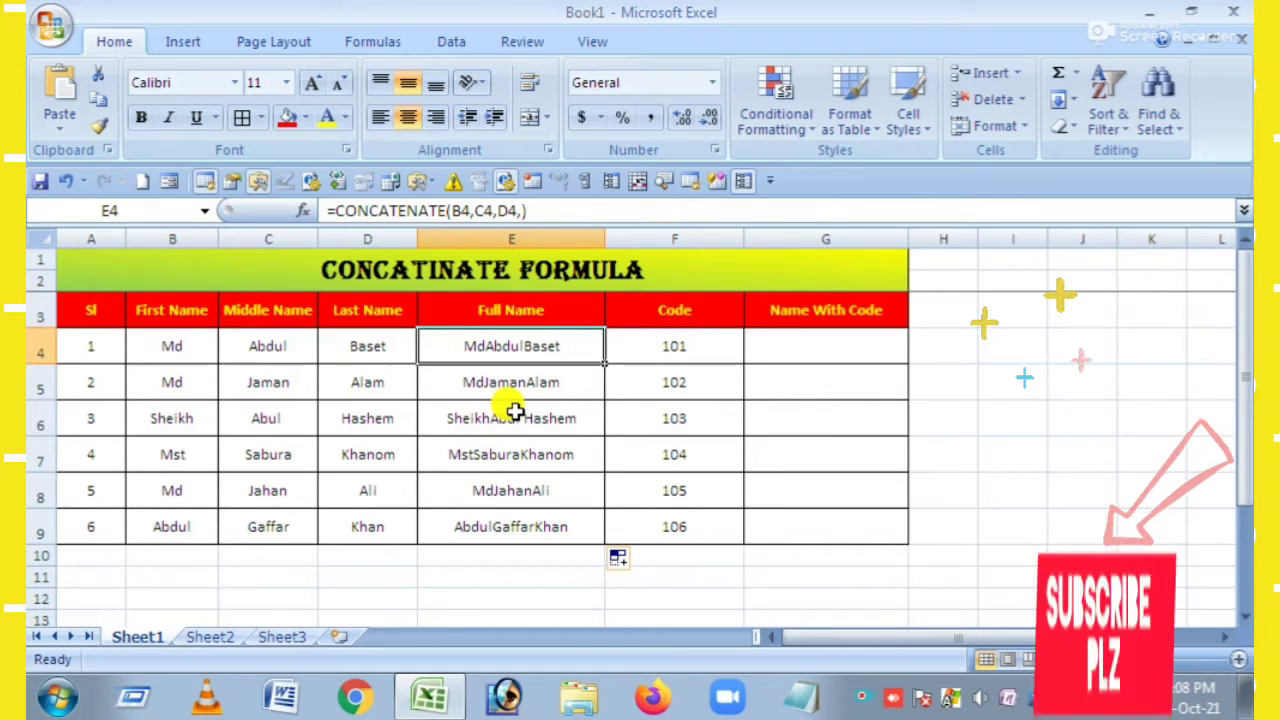
left_click(514, 410)
left_click_drag(523, 336, 531, 516)
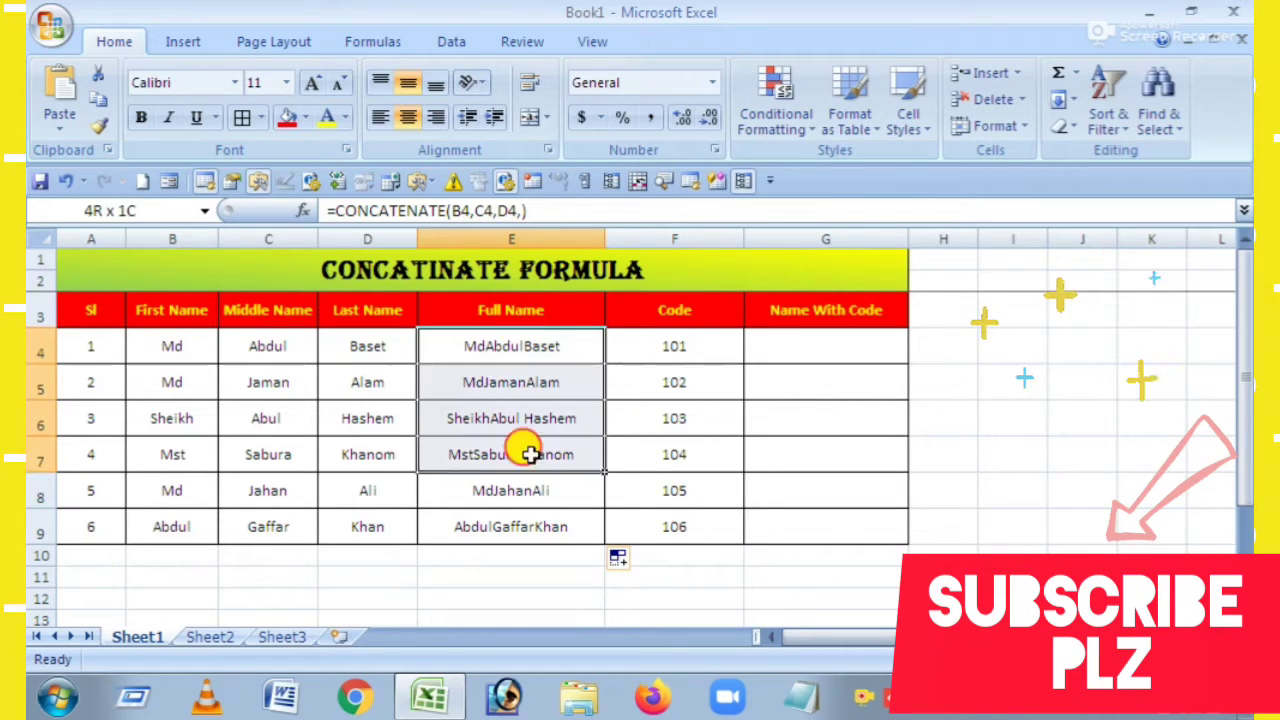
key("Delete")
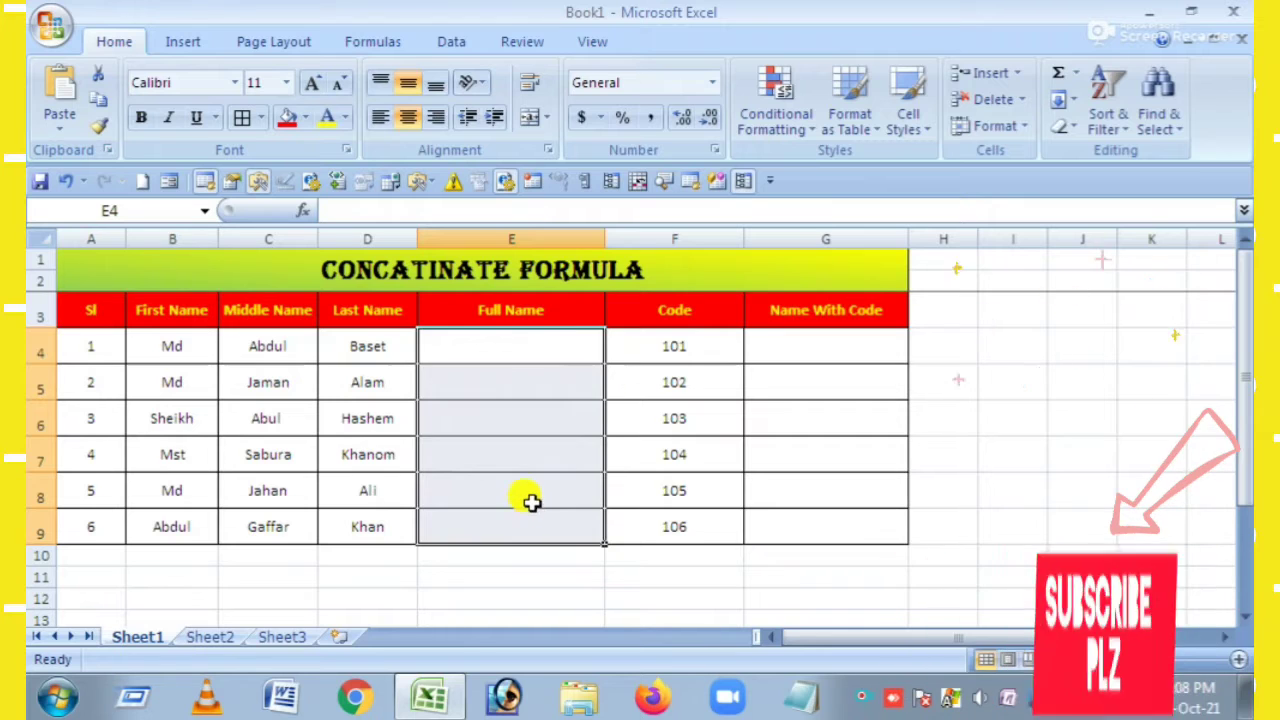
Enter =CONCATENATE(B4," ",C4," ",D4) in E4 so the name parts are space-separated
left_click(526, 500)
left_click(487, 345)
type("=")
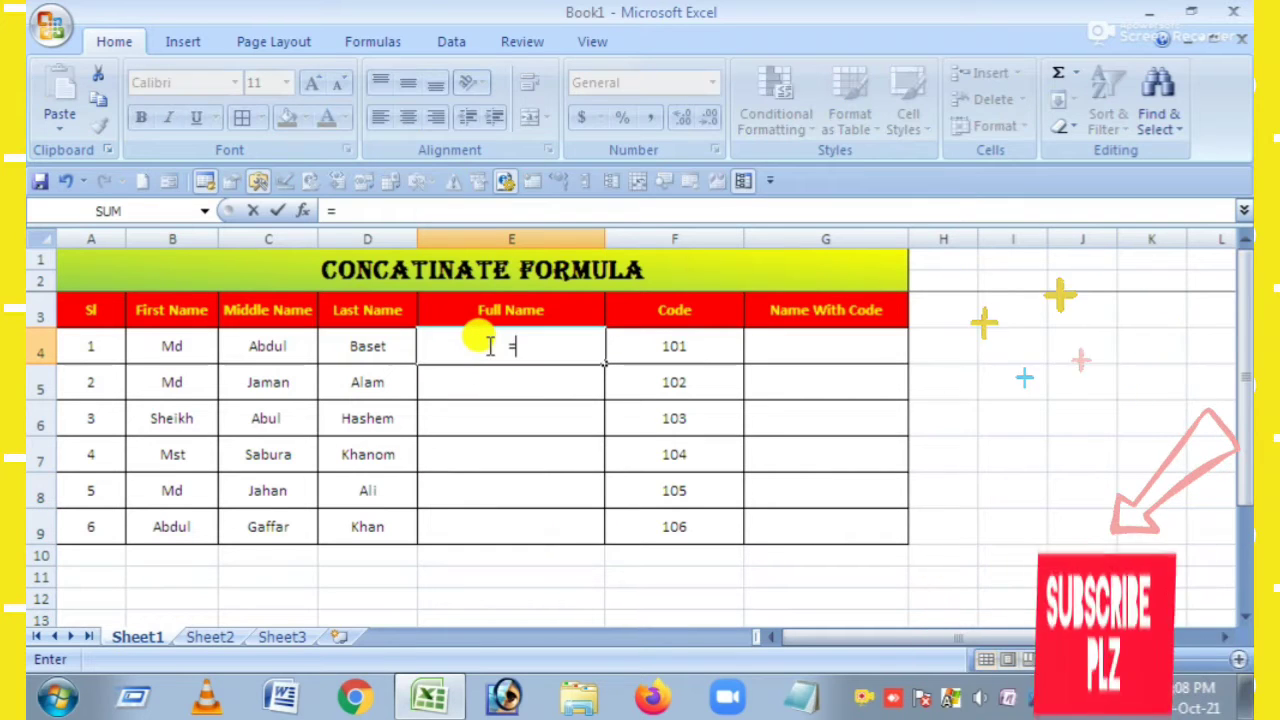
type("Con")
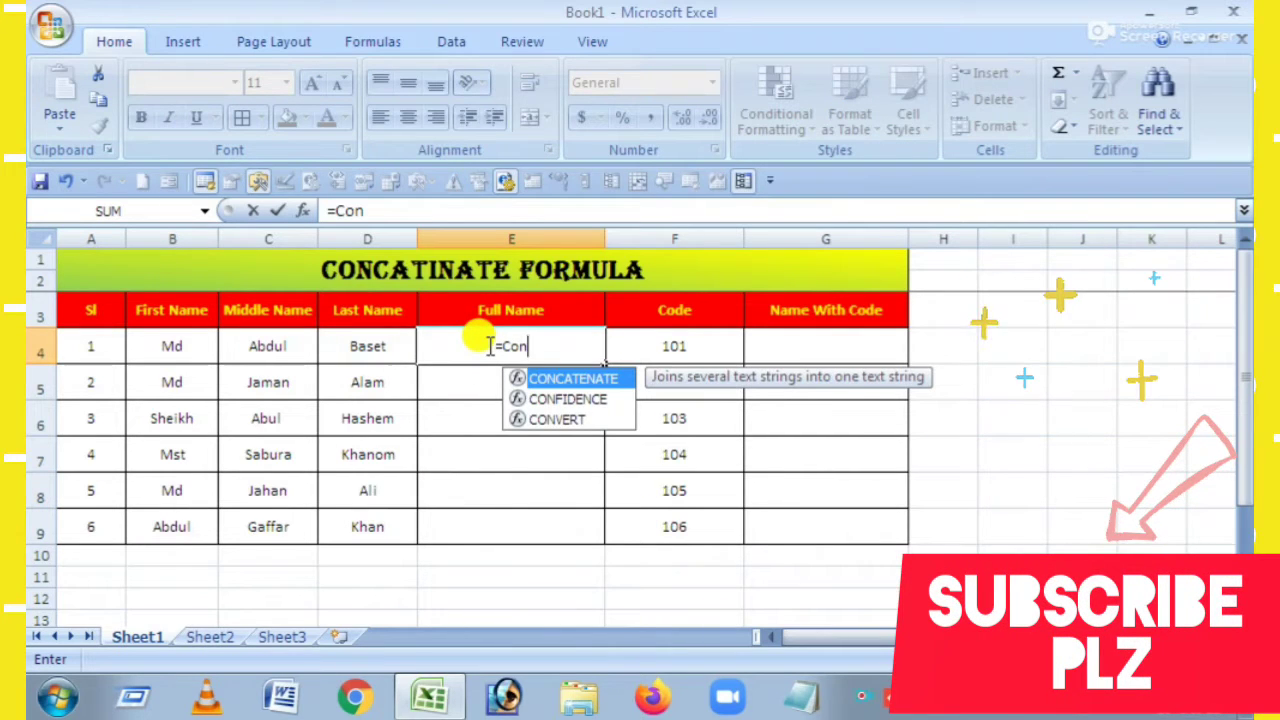
key("Tab")
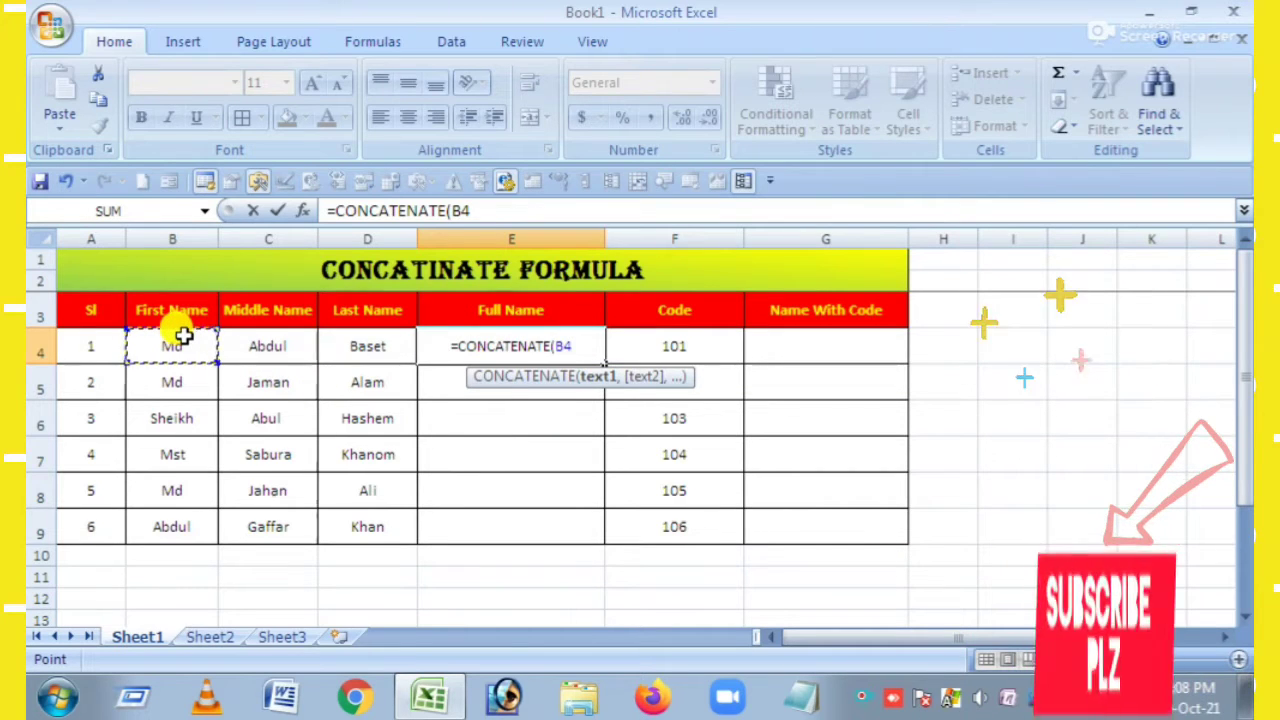
type(",\"")
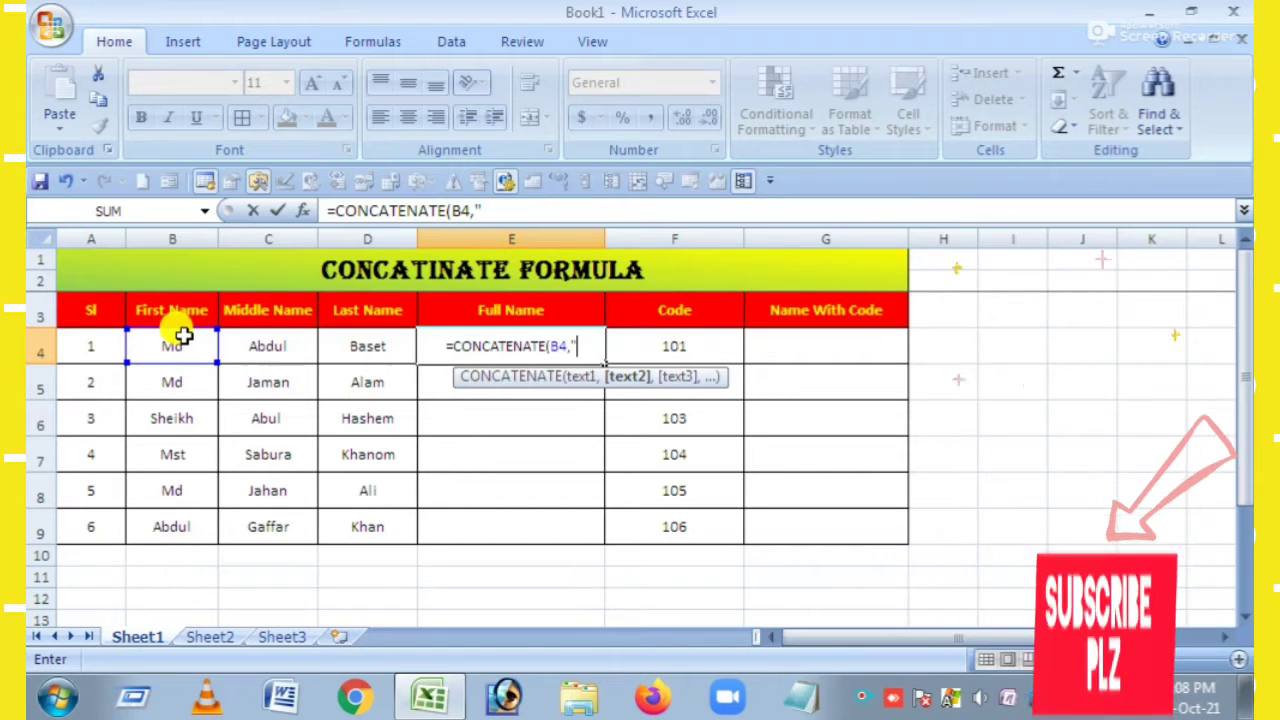
type(" \",C4")
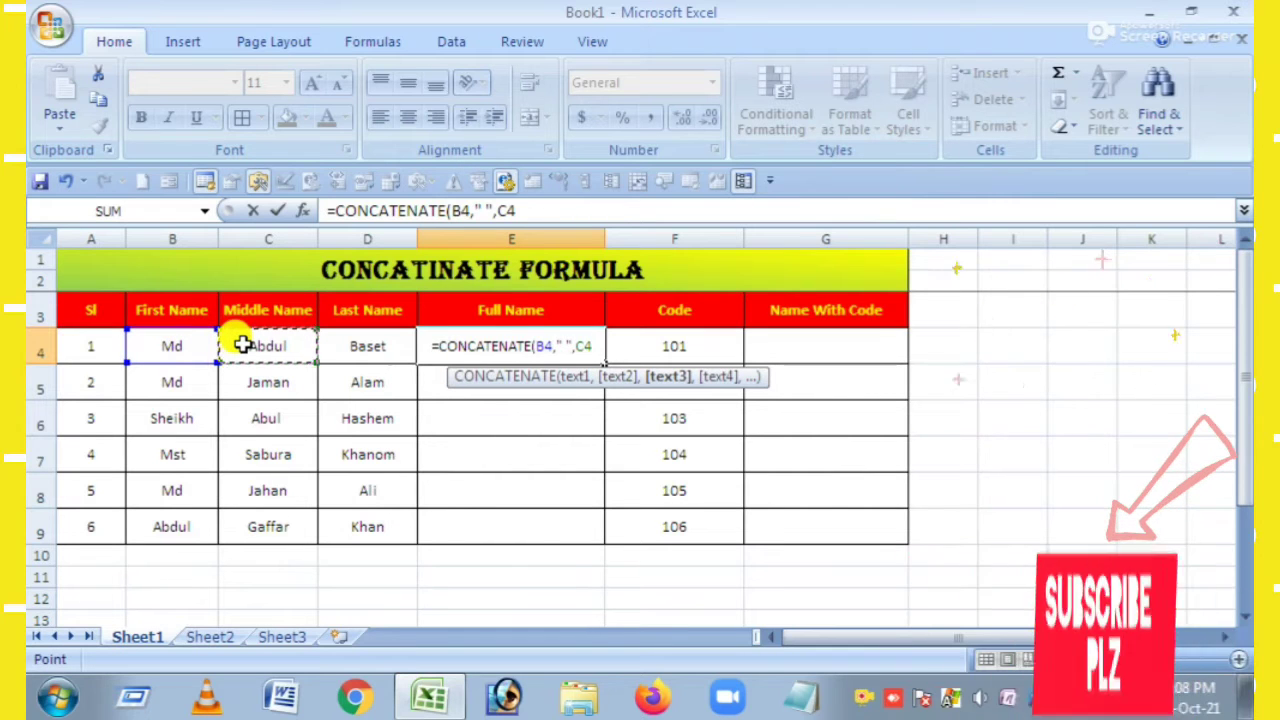
type(",\" \",")
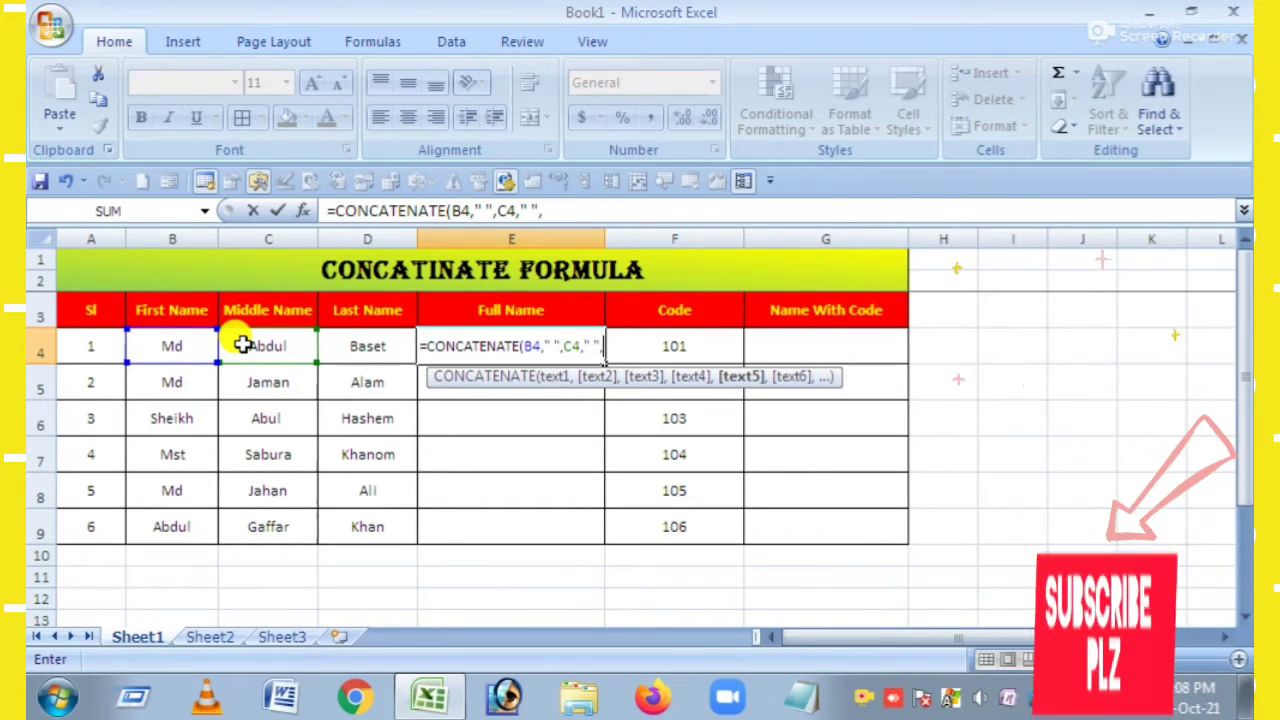
left_click(355, 343)
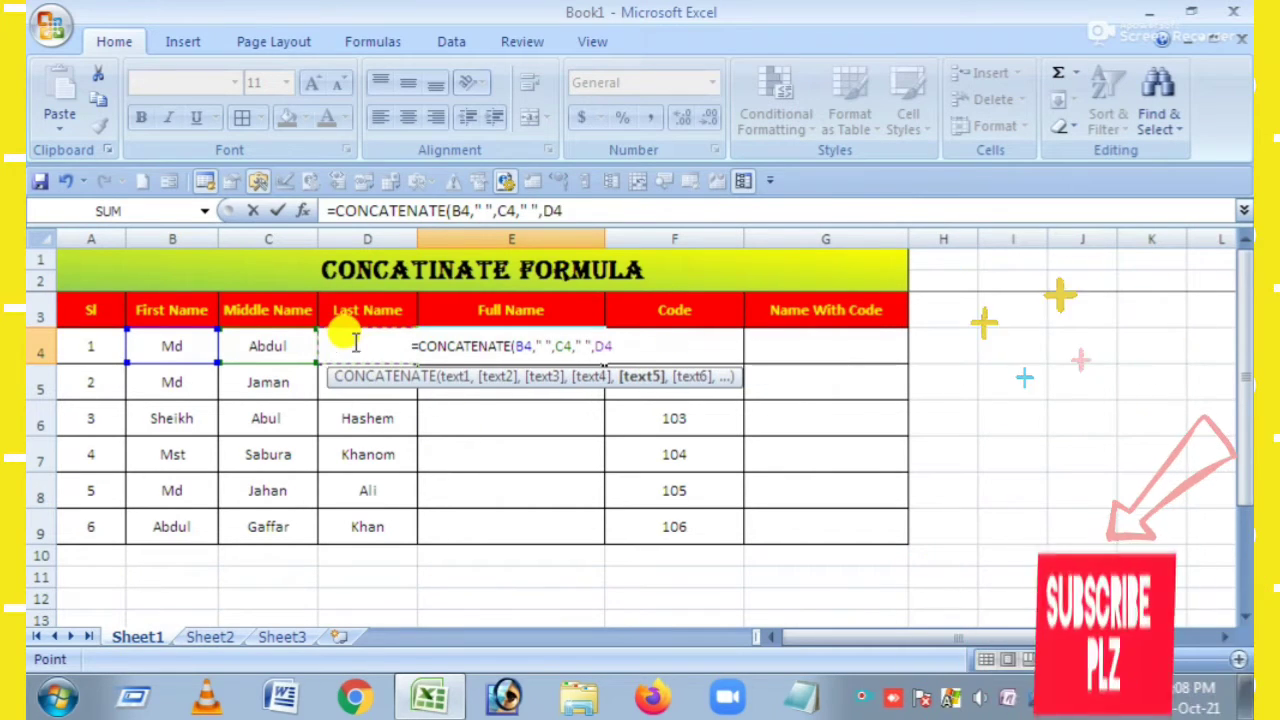
key("Return")
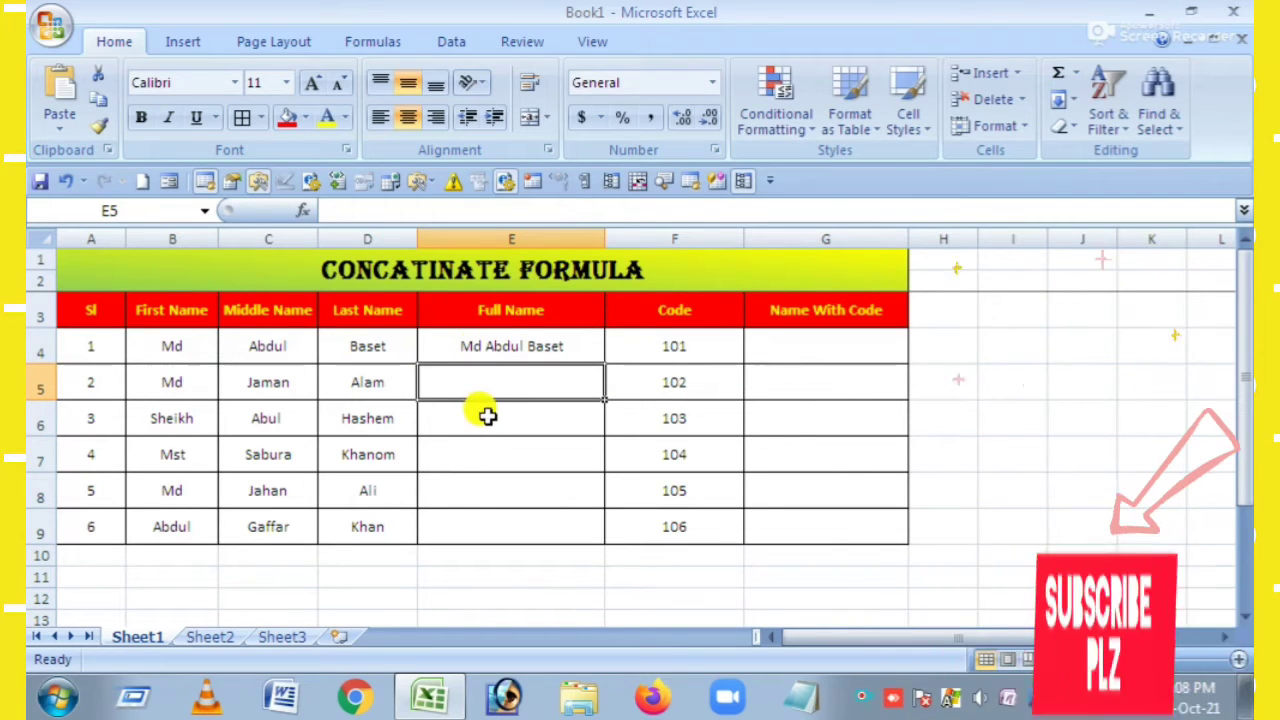
Fill E4's spaced full-name formula down through E9
left_click(500, 346)
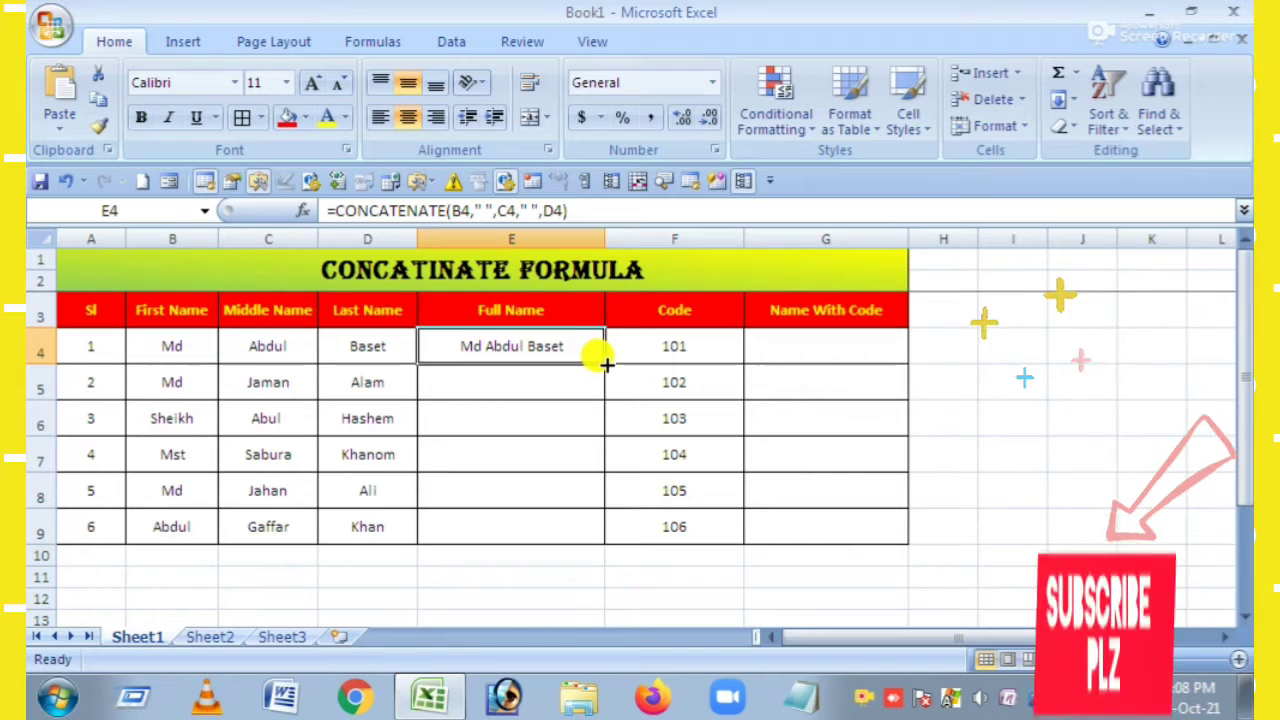
mouse_move(594, 356)
left_mouse_down()
mouse_move(580, 531)
mouse_move(557, 517)
left_mouse_up()
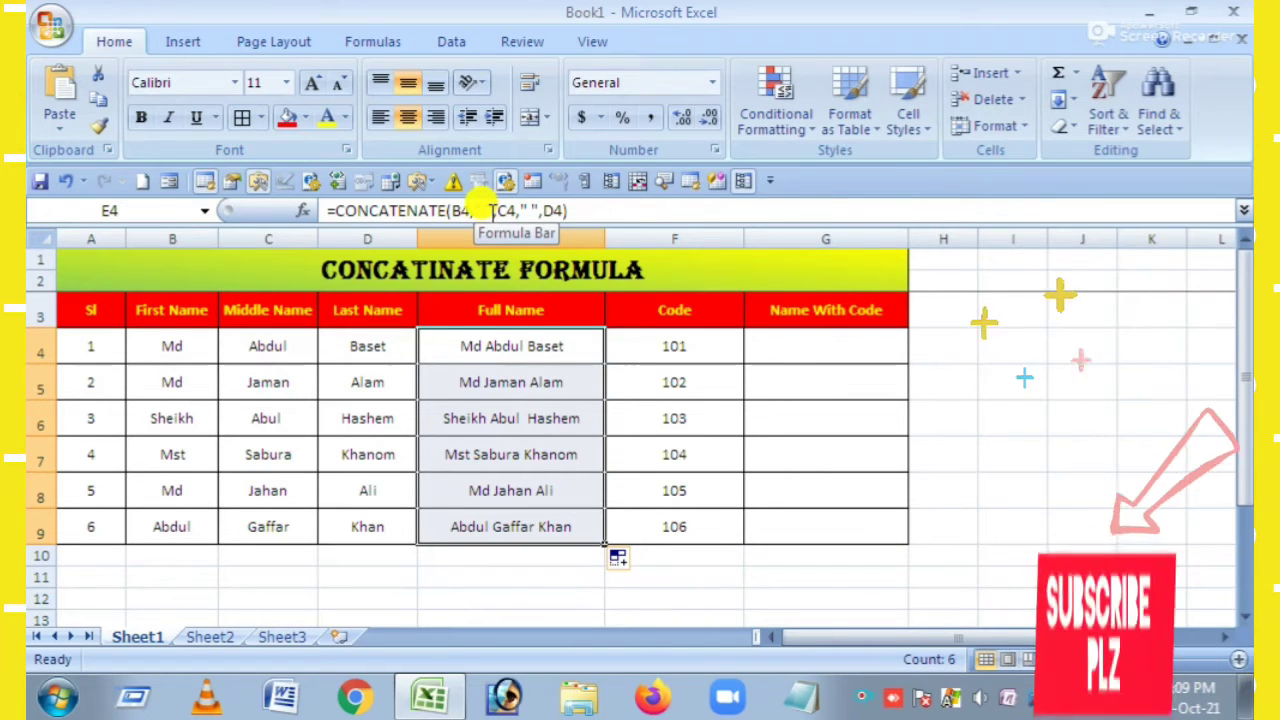
left_click(486, 210)
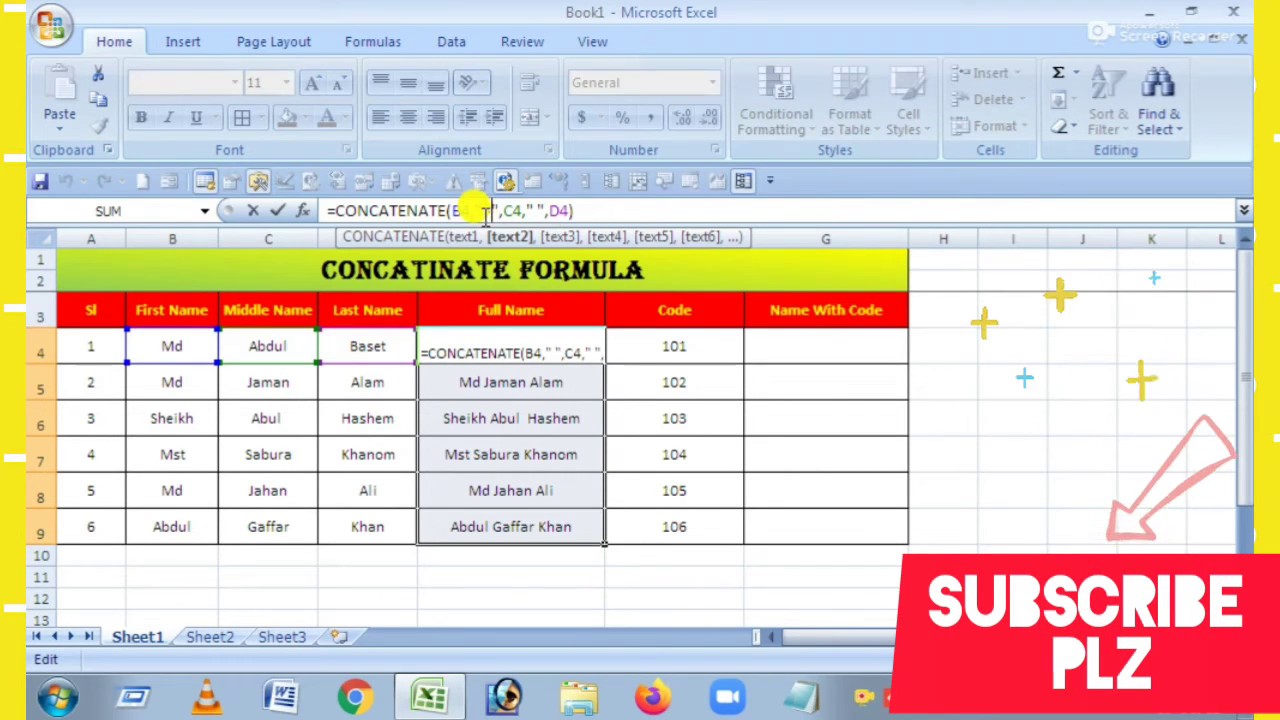
type("-")
key("Return")
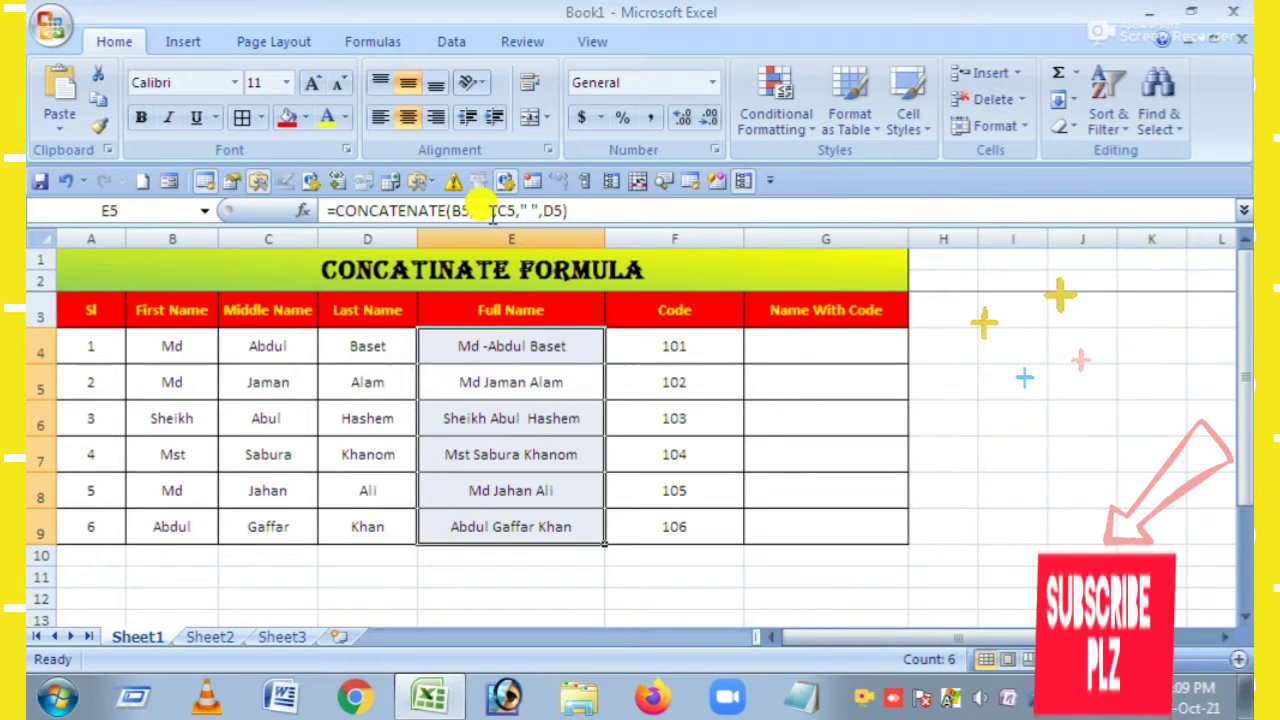
left_click(505, 347)
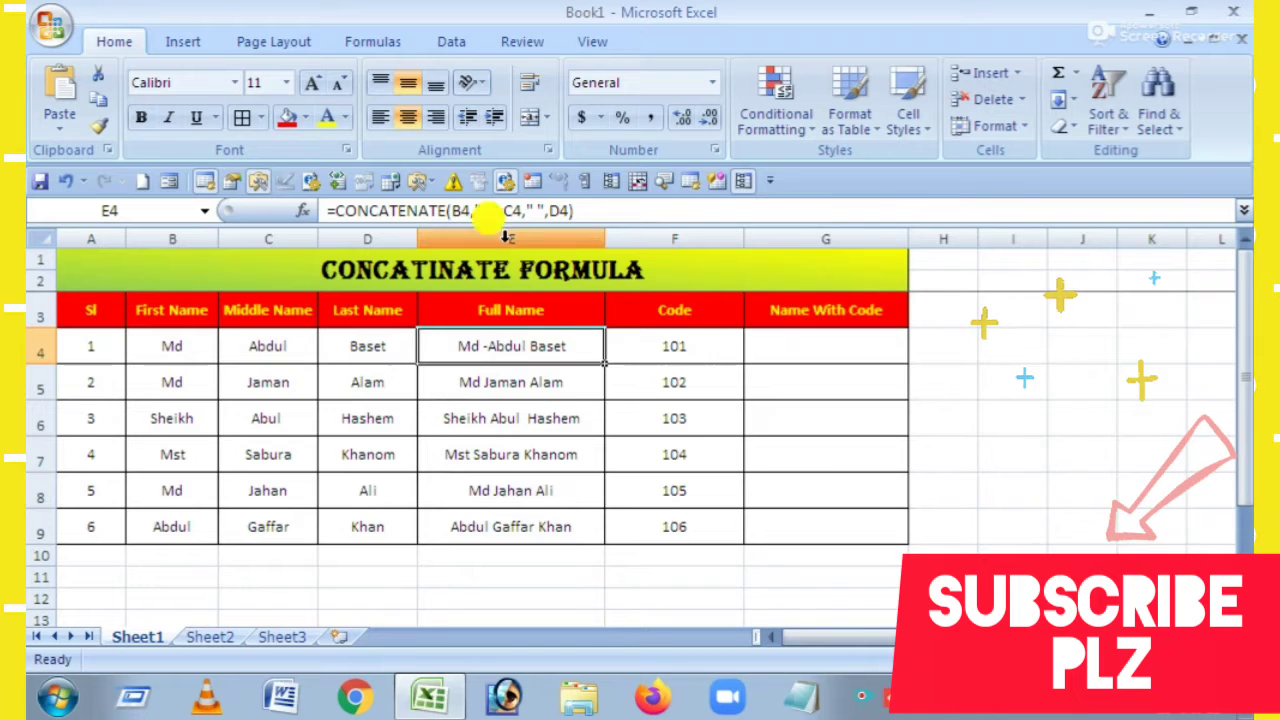
left_click(495, 211)
key("BackSpace")
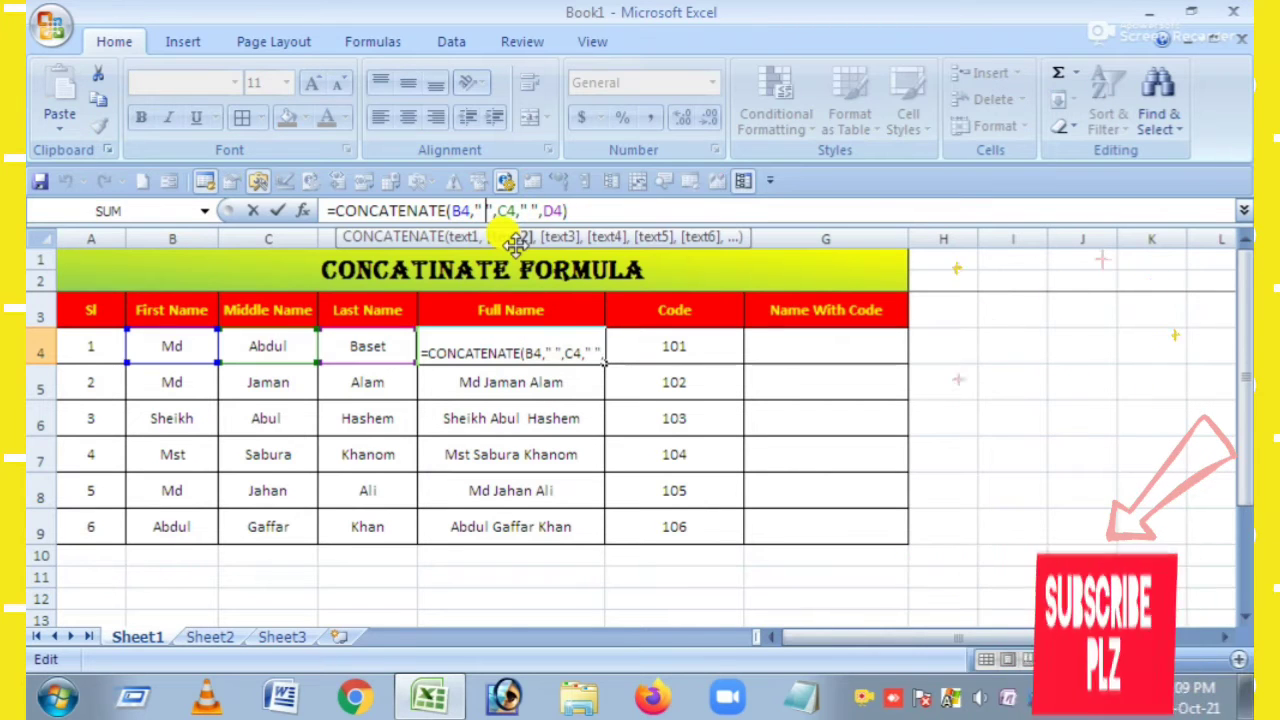
type(",")
key("Return")
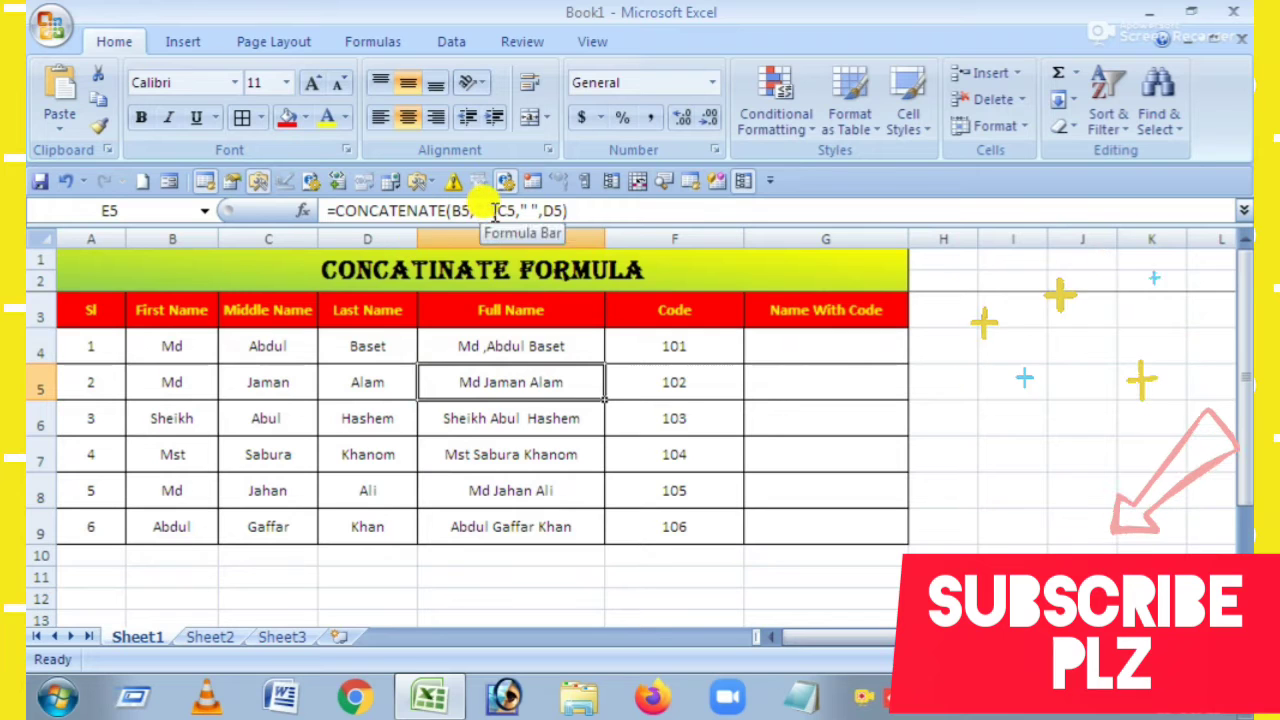
left_click(502, 337)
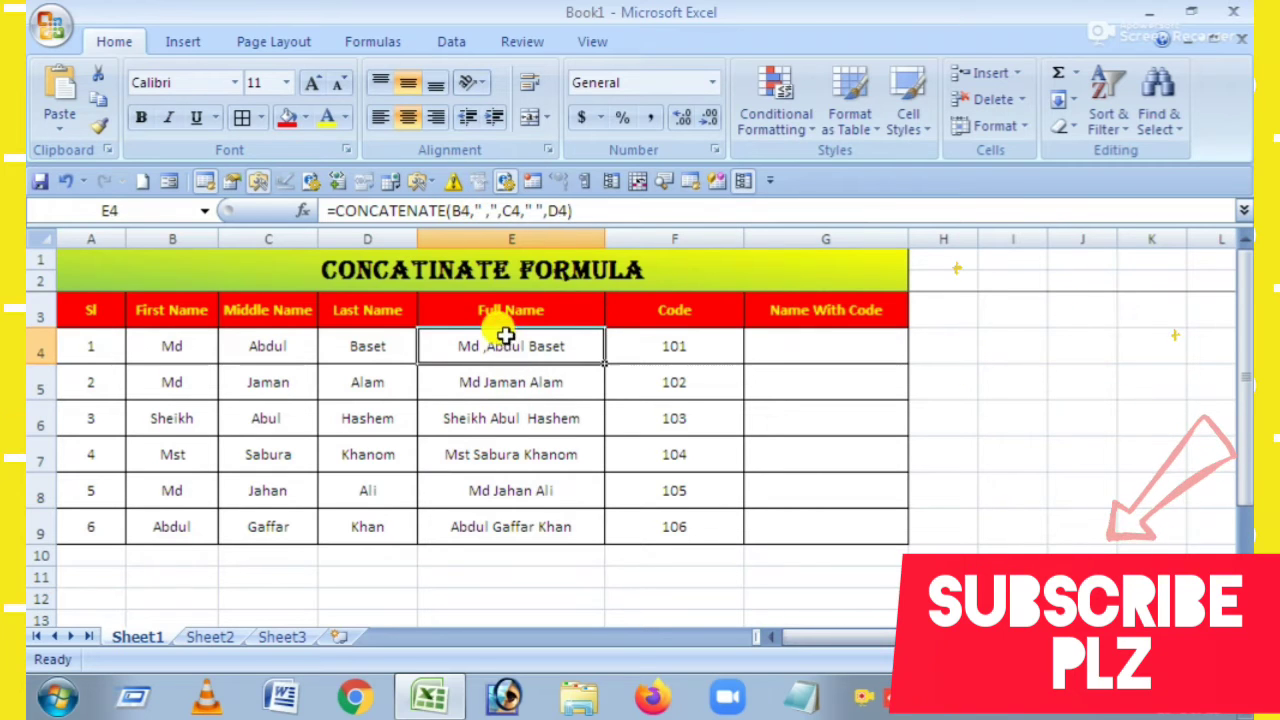
left_click(487, 211)
key("BackSpace")
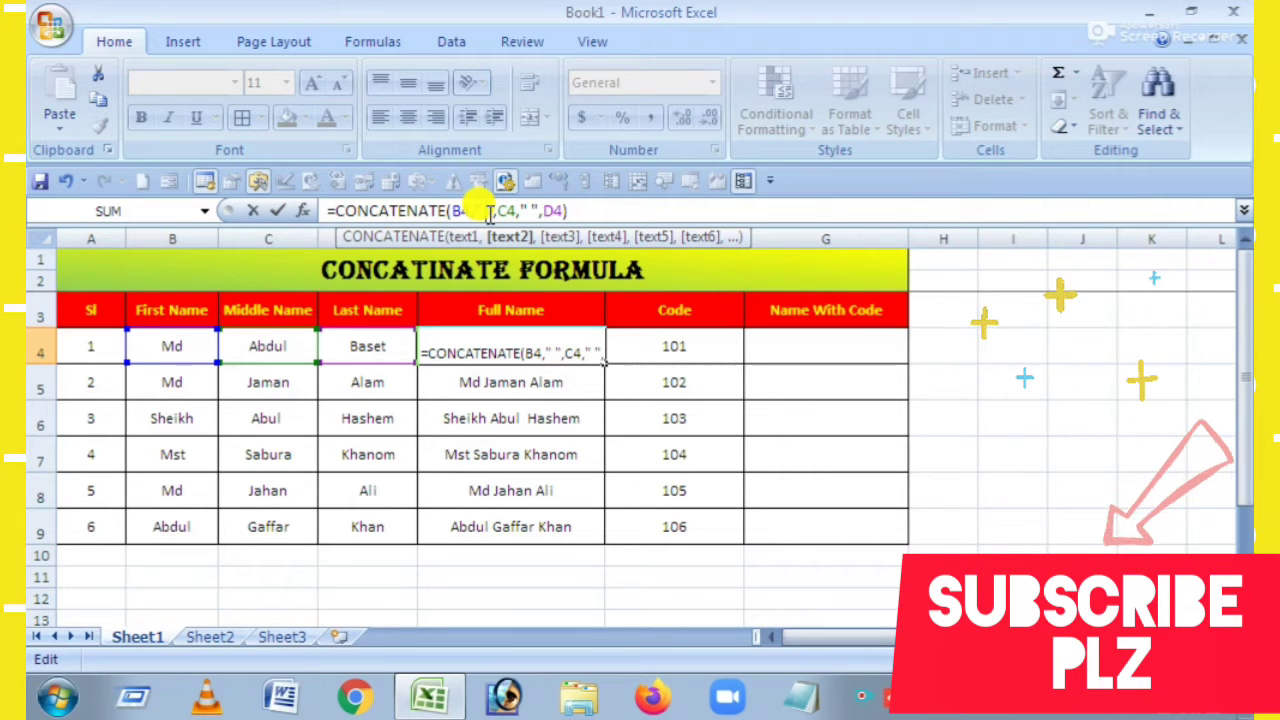
key("Return")
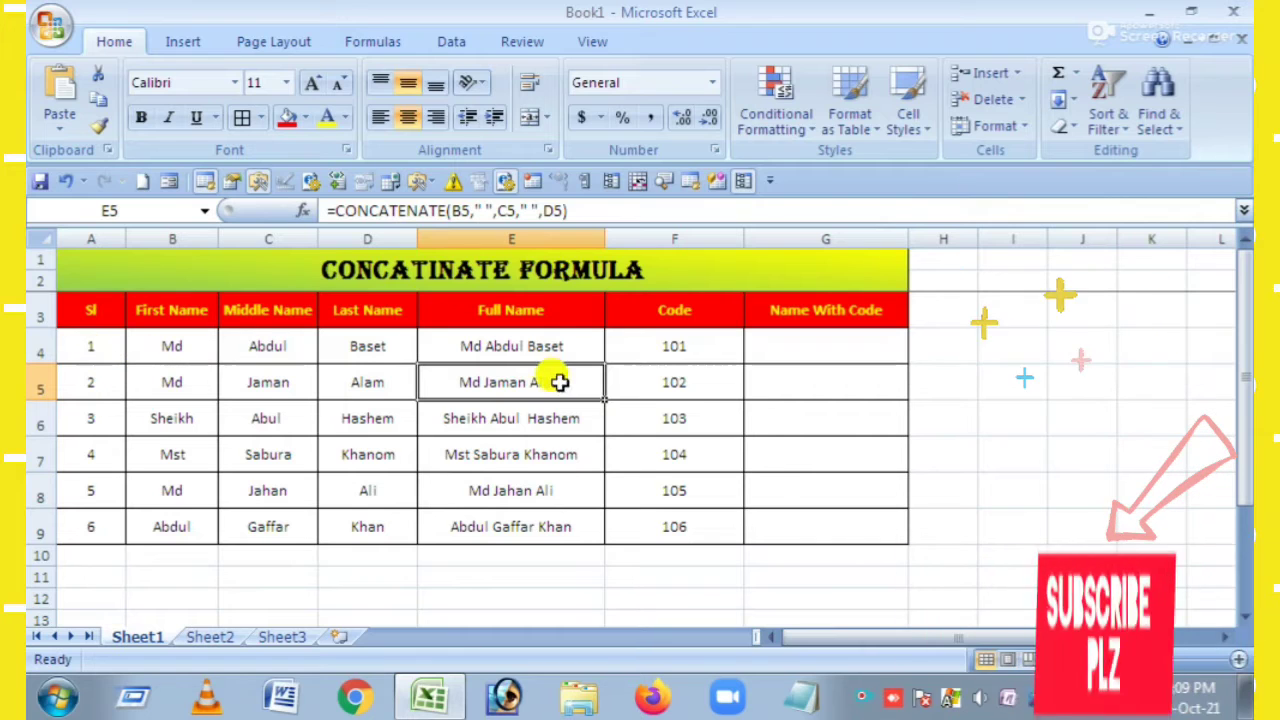
Enter =CONCATENATE(E4,F4) in G4 to join the full name and code
left_click(797, 352)
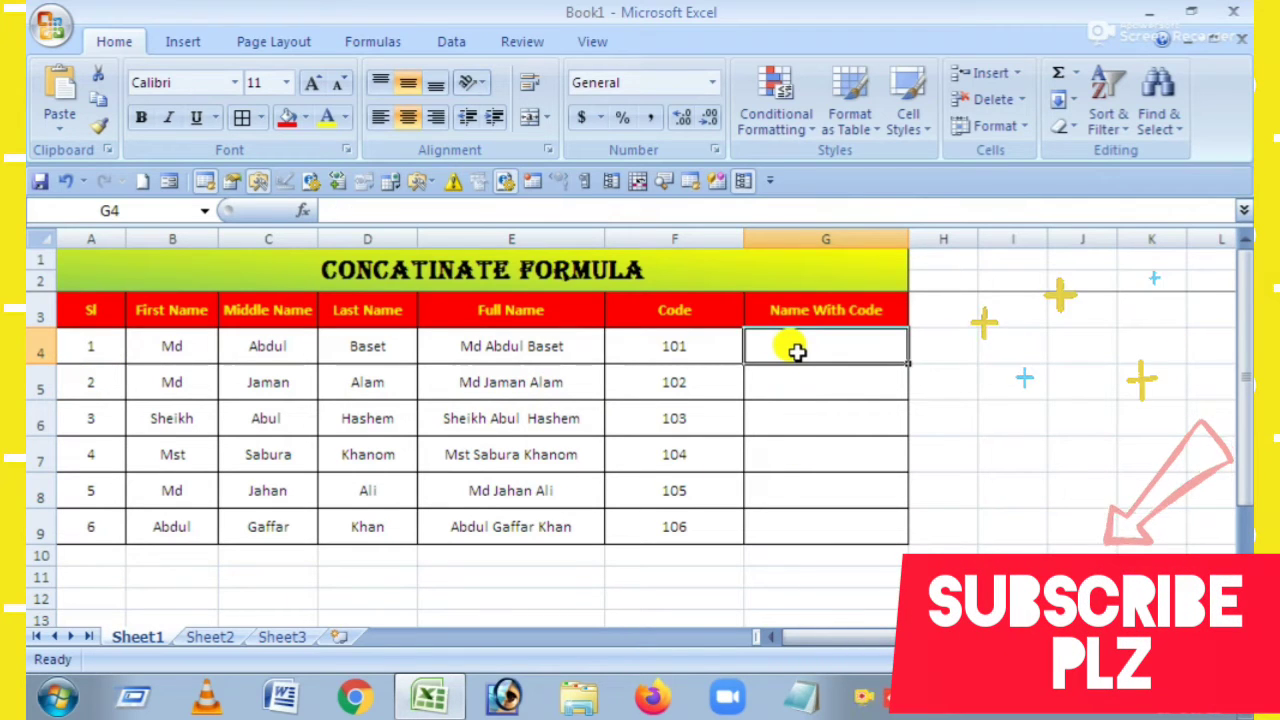
type("=Con")
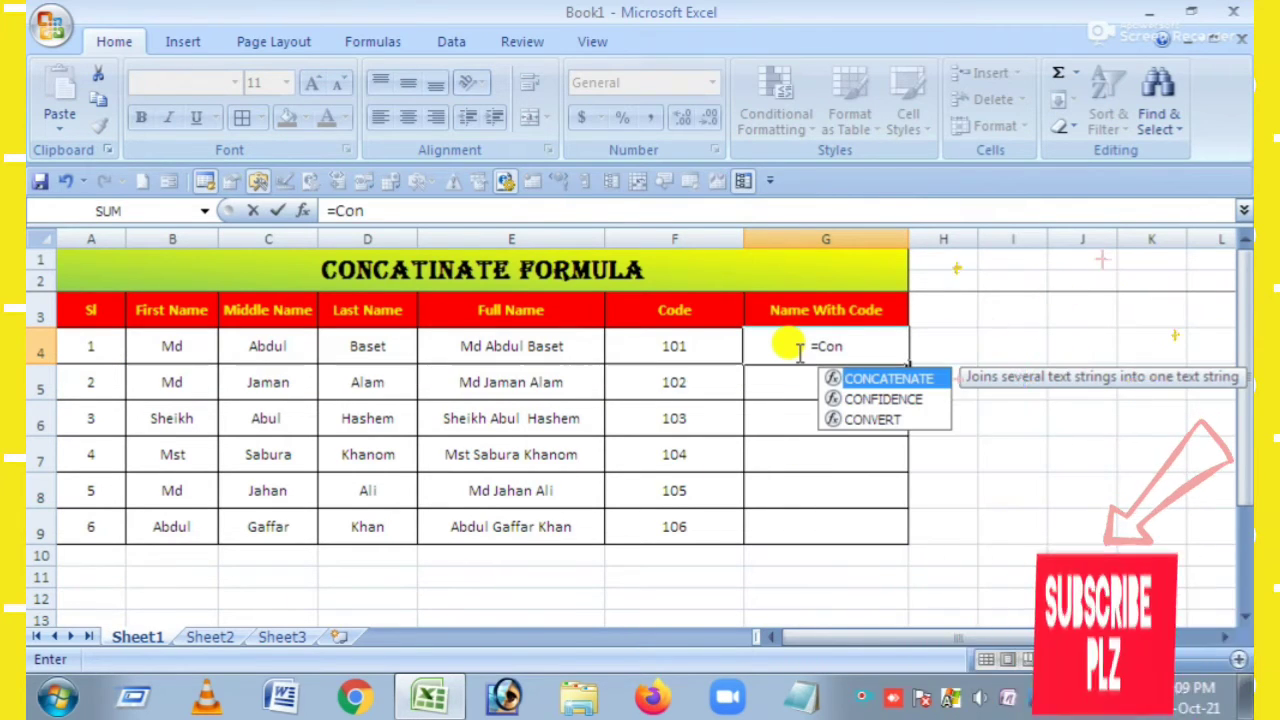
key("Tab")
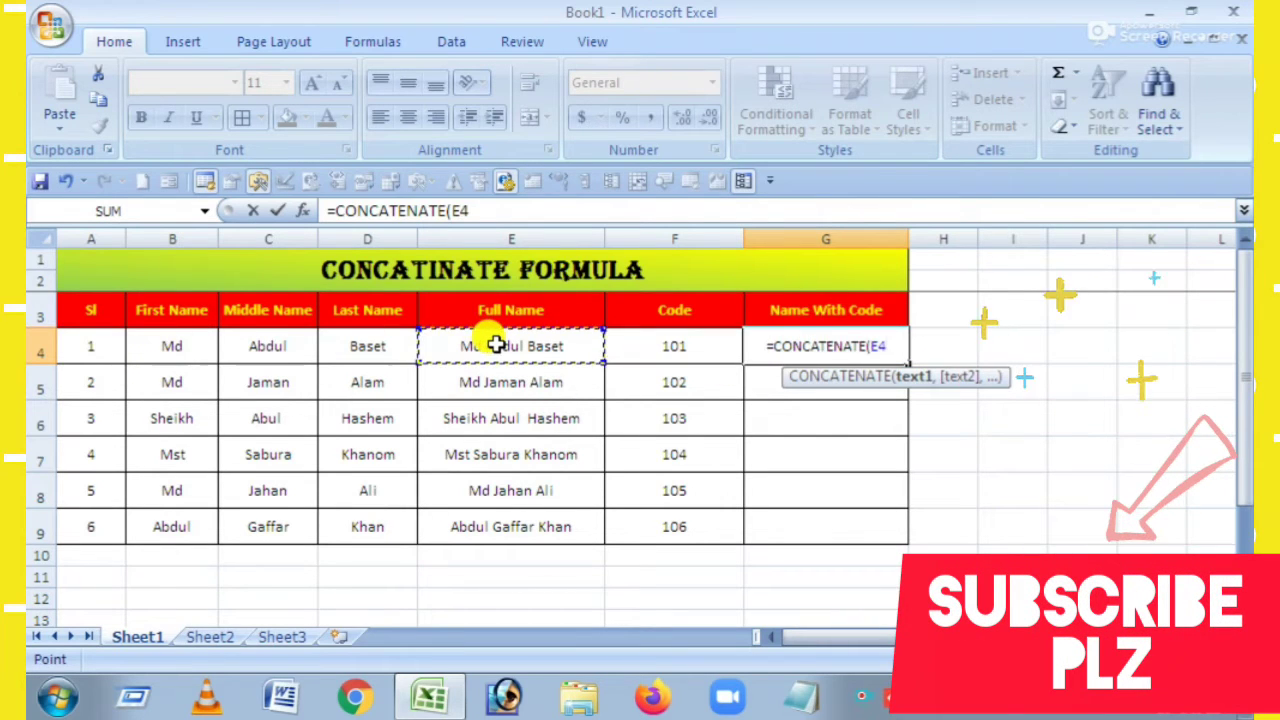
type(",")
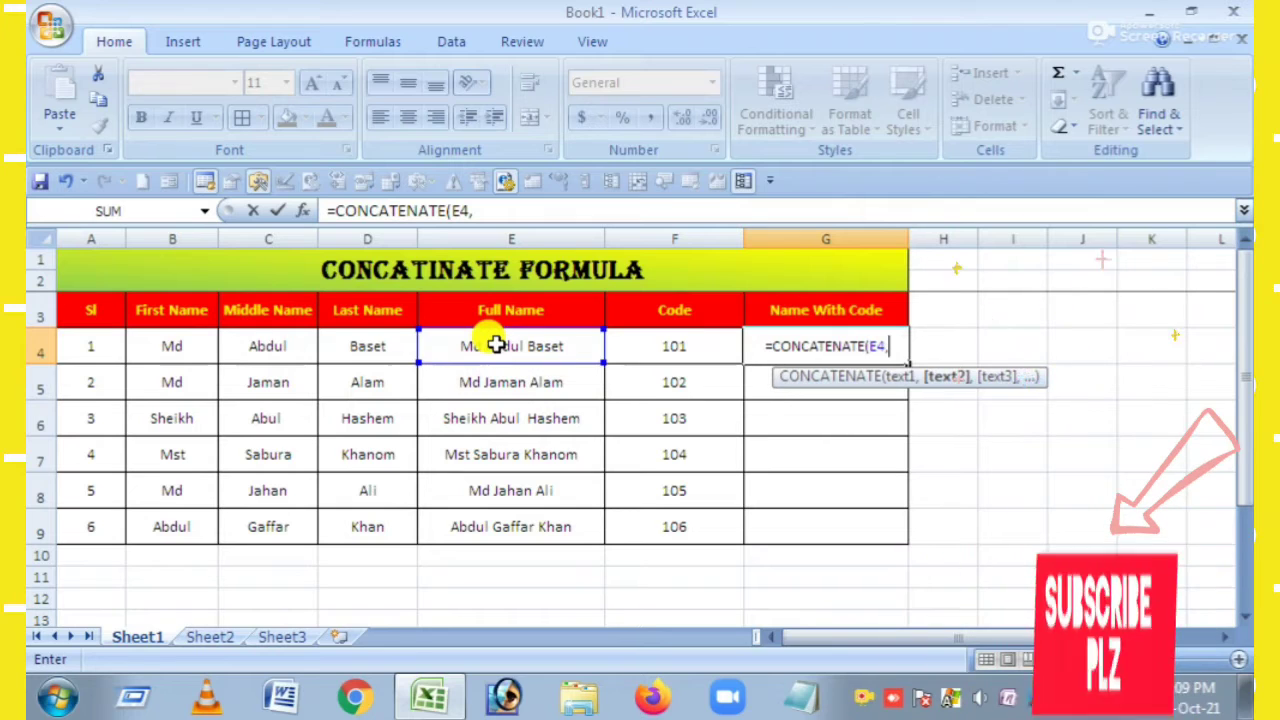
left_click(693, 344)
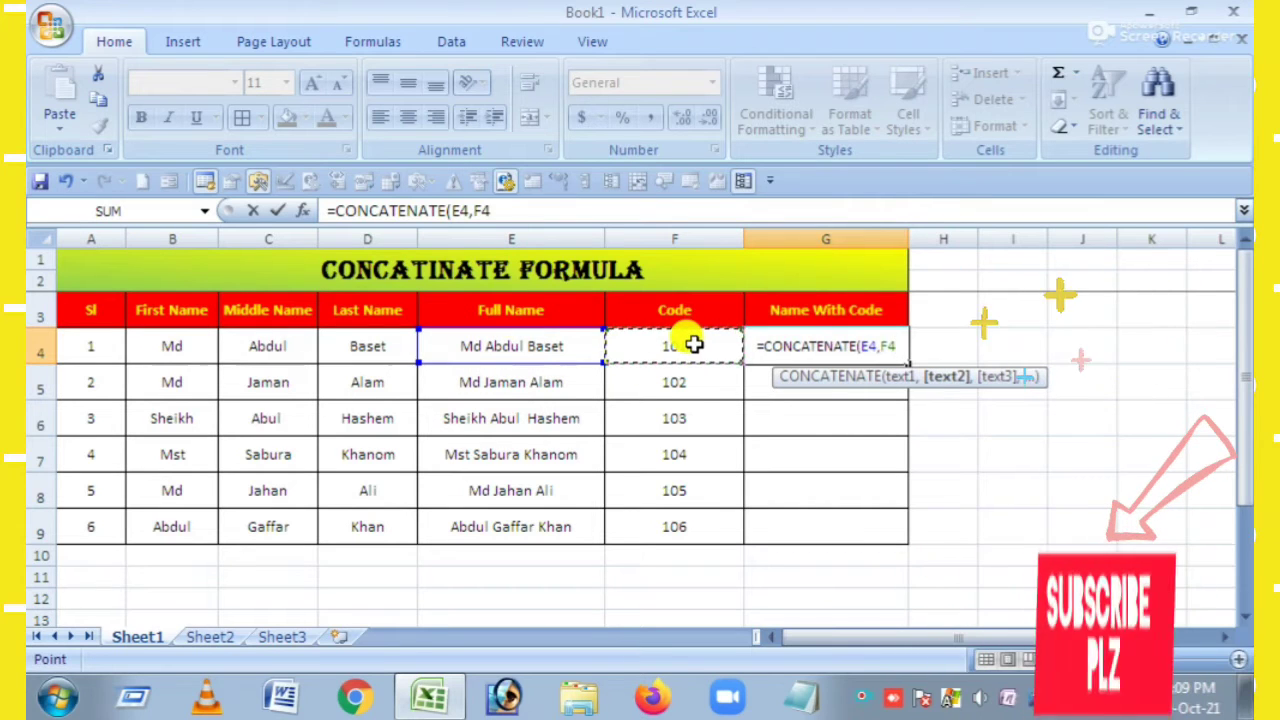
type(")")
key("Return")
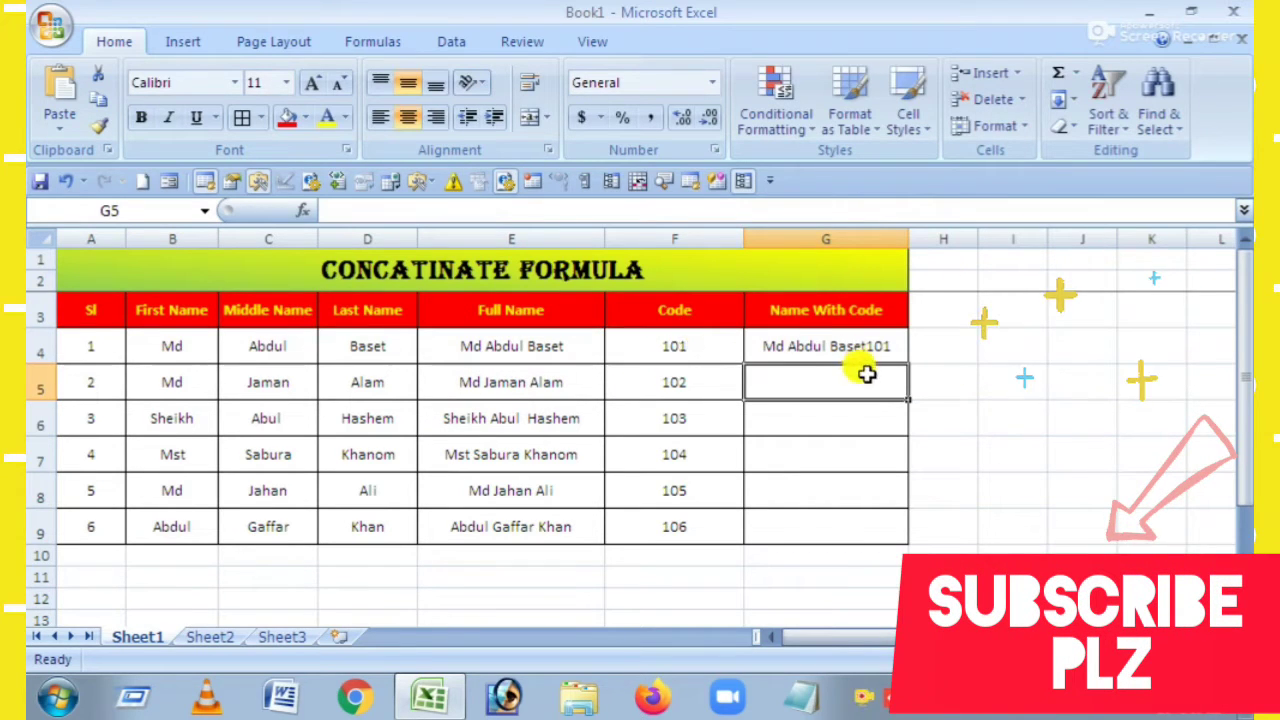
Edit G4's formula to =CONCATENATE(E4," ",F4) to put a space before the code
left_click(831, 337)
type("=CONCATENATE(E4,\" \"F4")
left_click(473, 212)
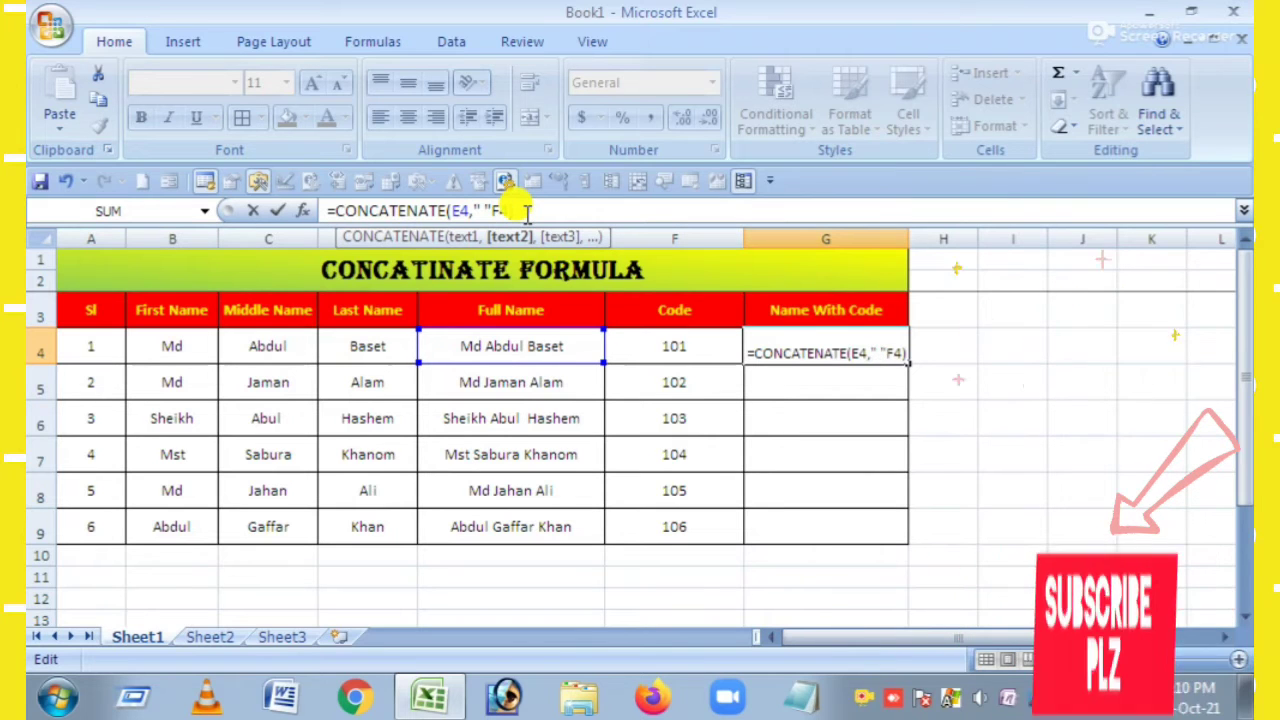
type(",")
key("Return")
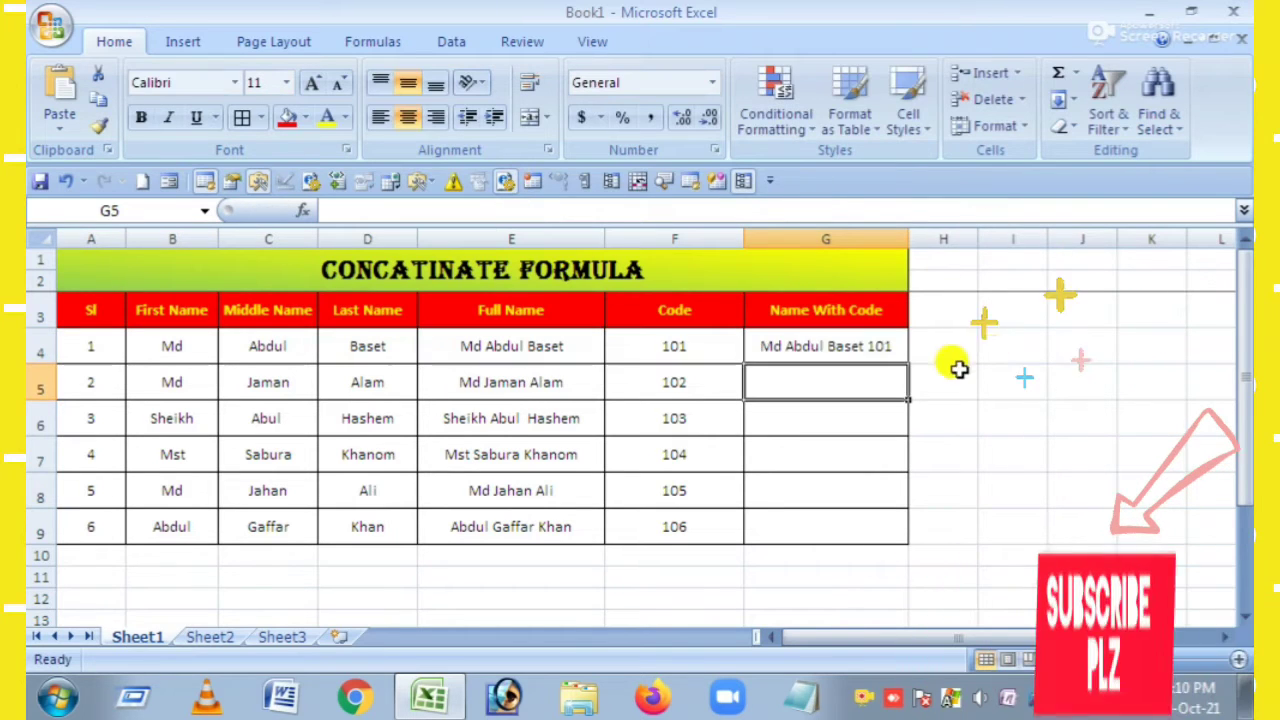
Fill G4's formula down to G9, then delete the Name With Code results in G4:G10
left_click(851, 349)
left_click_drag(907, 367, 907, 419)
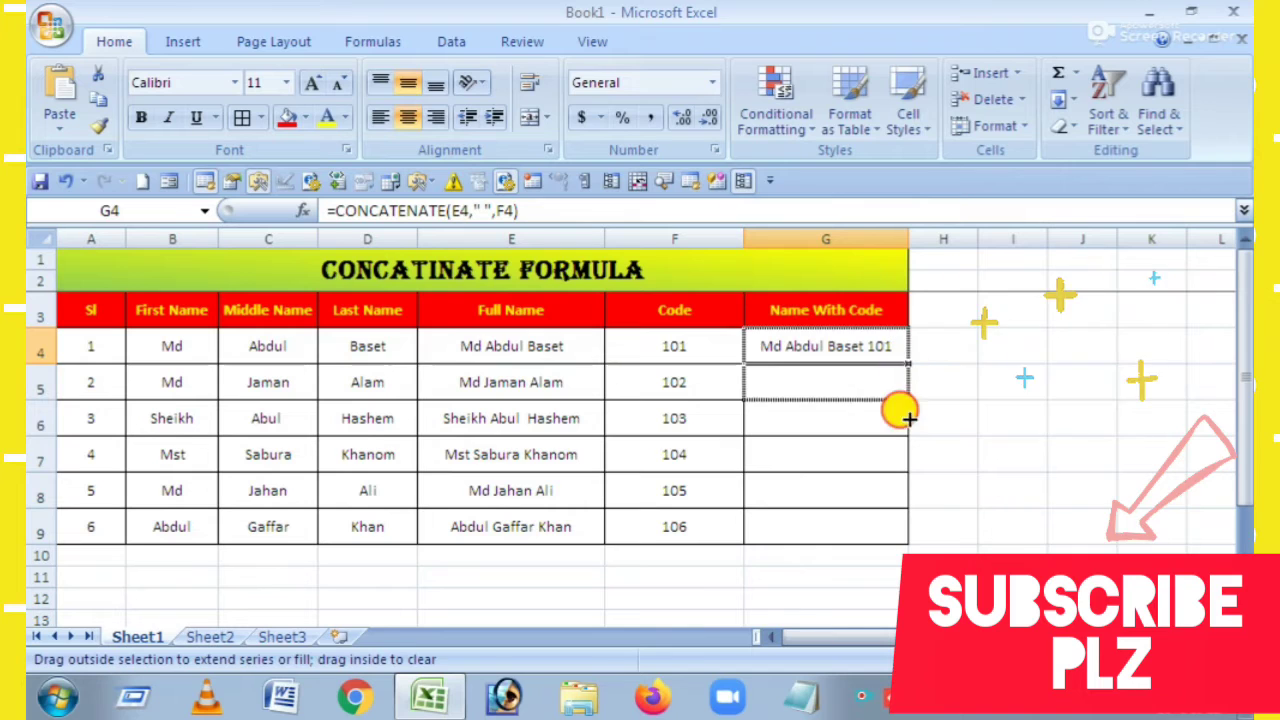
left_click_drag(898, 531, 896, 528)
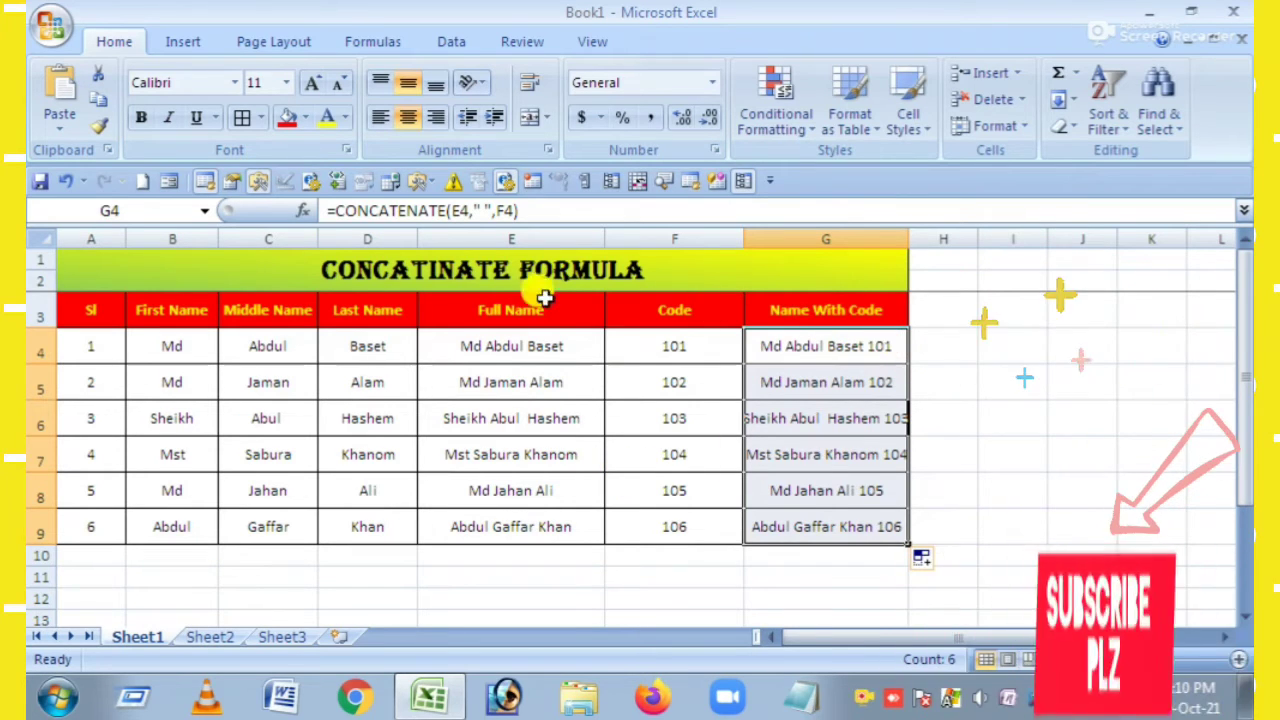
left_click_drag(775, 345, 805, 543)
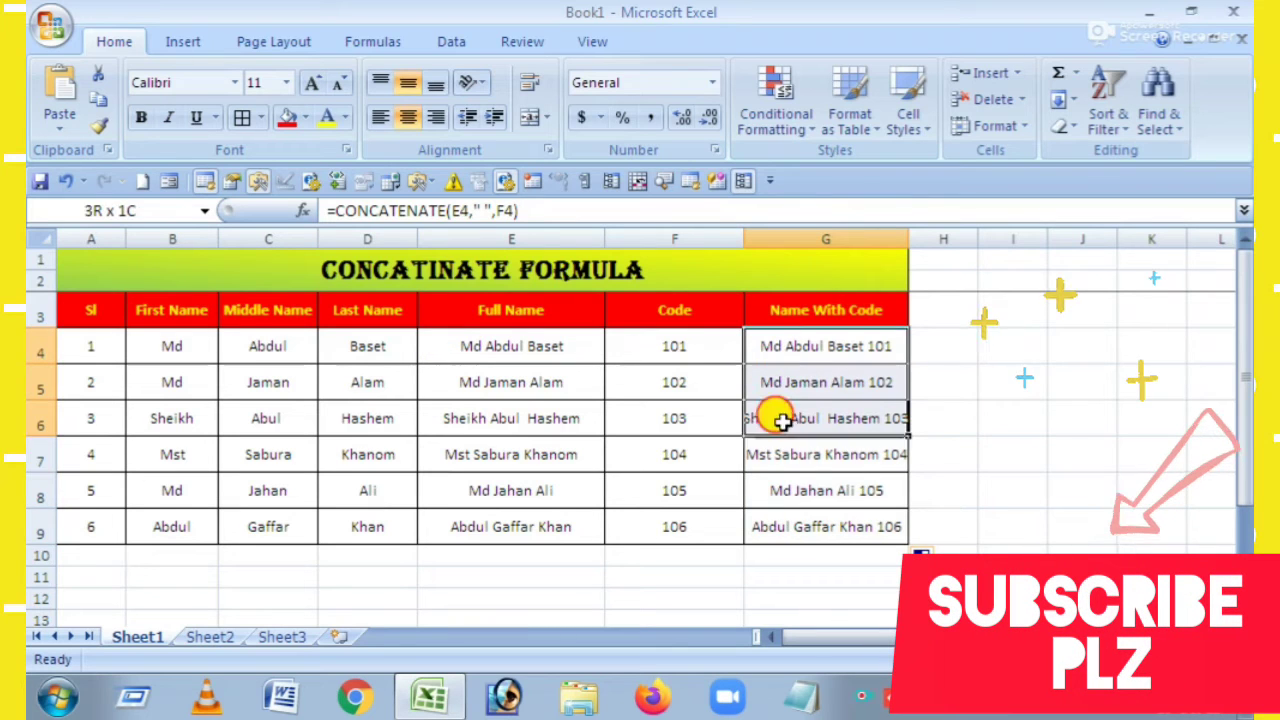
key("Delete")
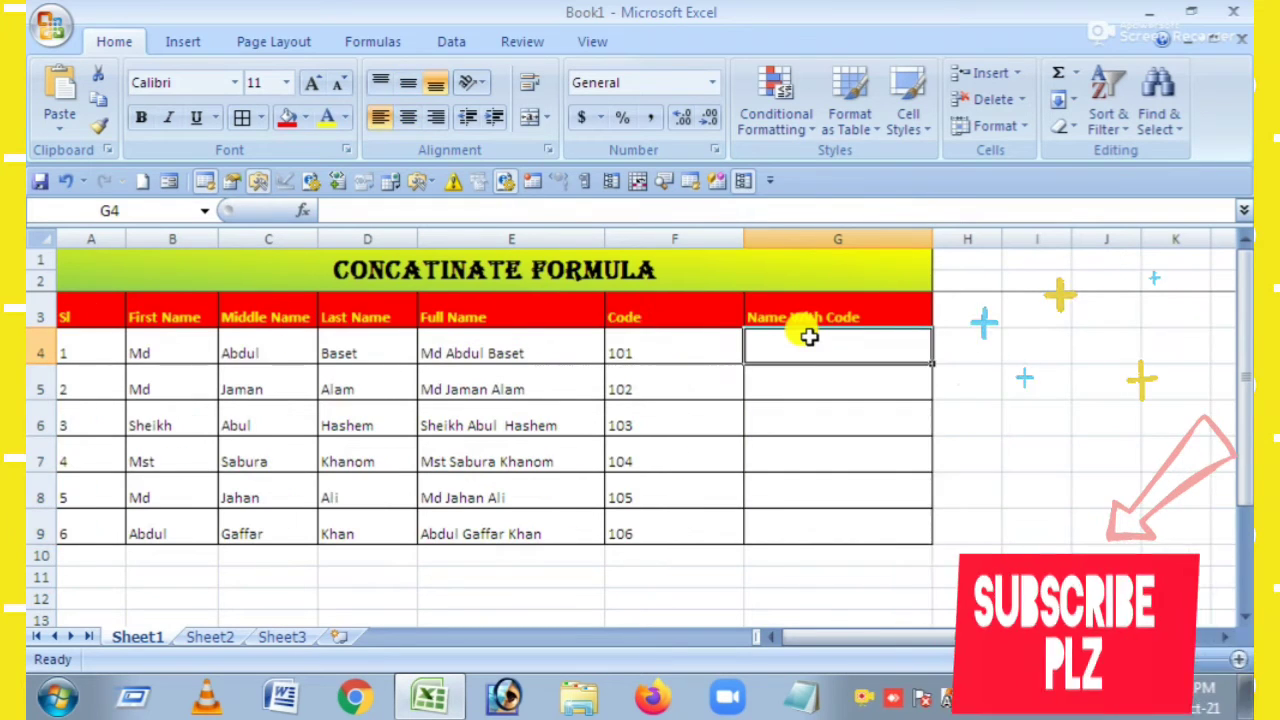
Enter =CONCATENATE(B4," ",C4," ",D4," ",F4) in G4 to build name and code
type("=Co")
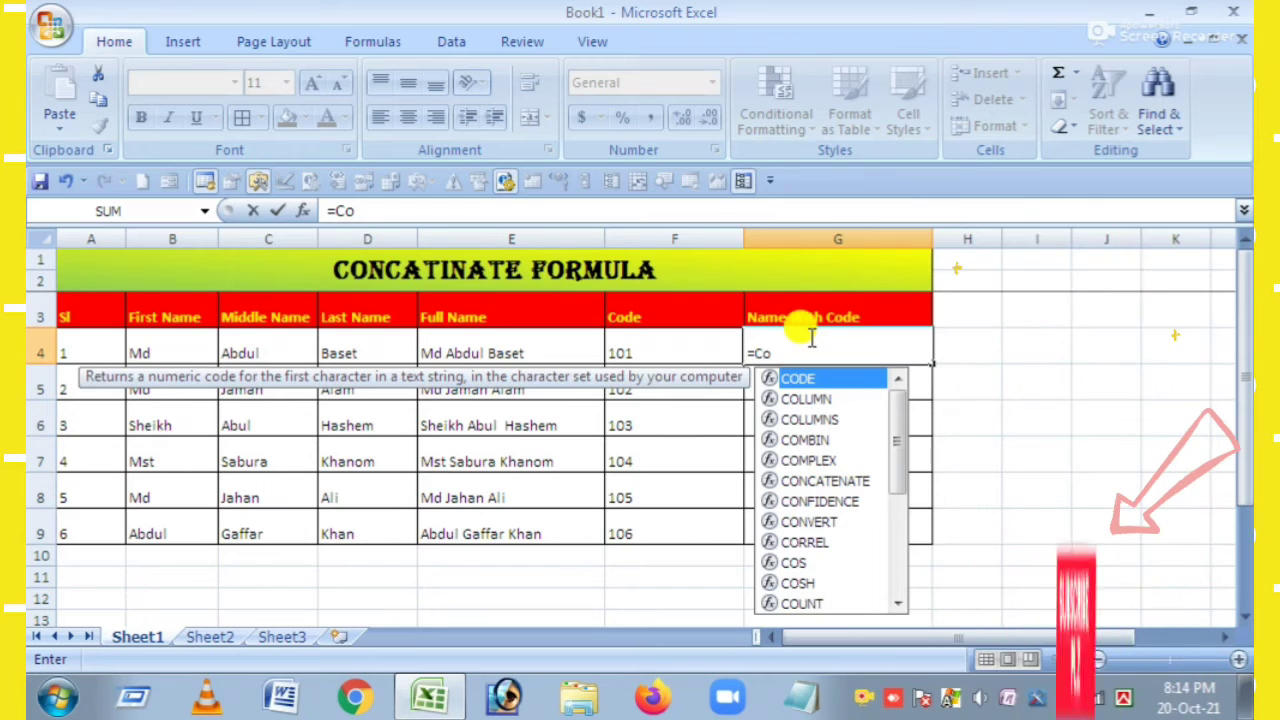
type("n")
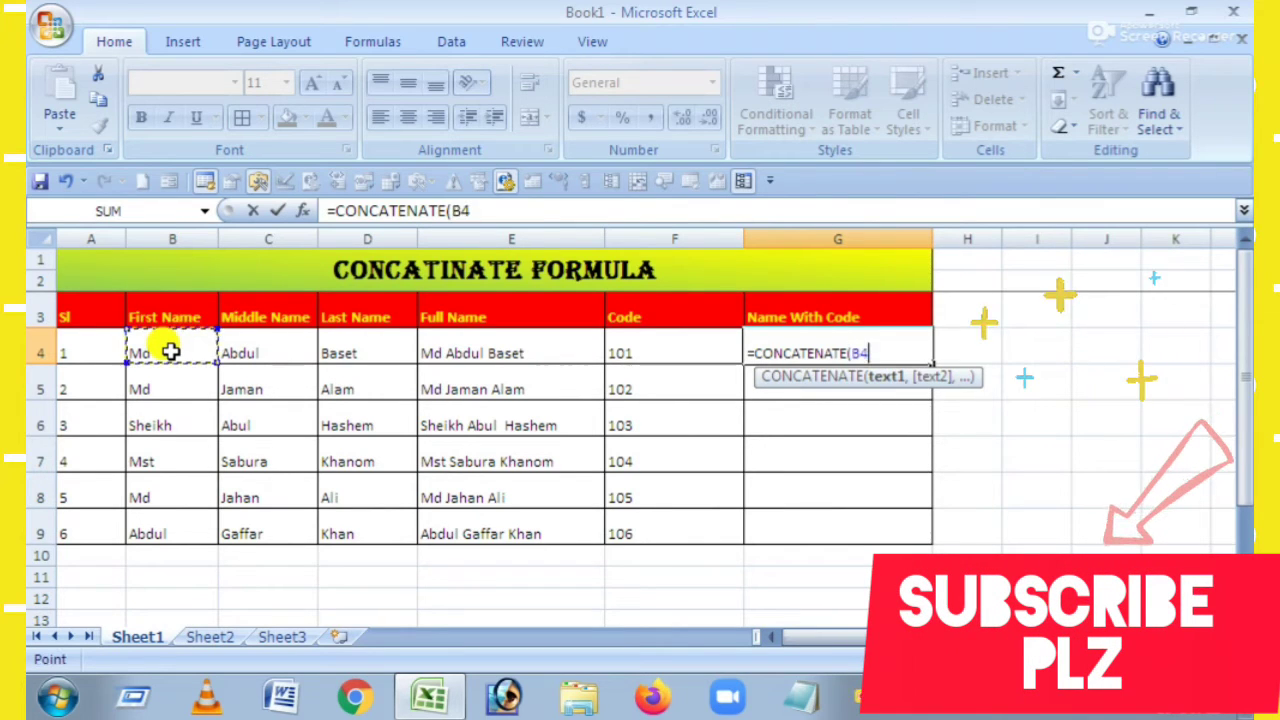
type(",")
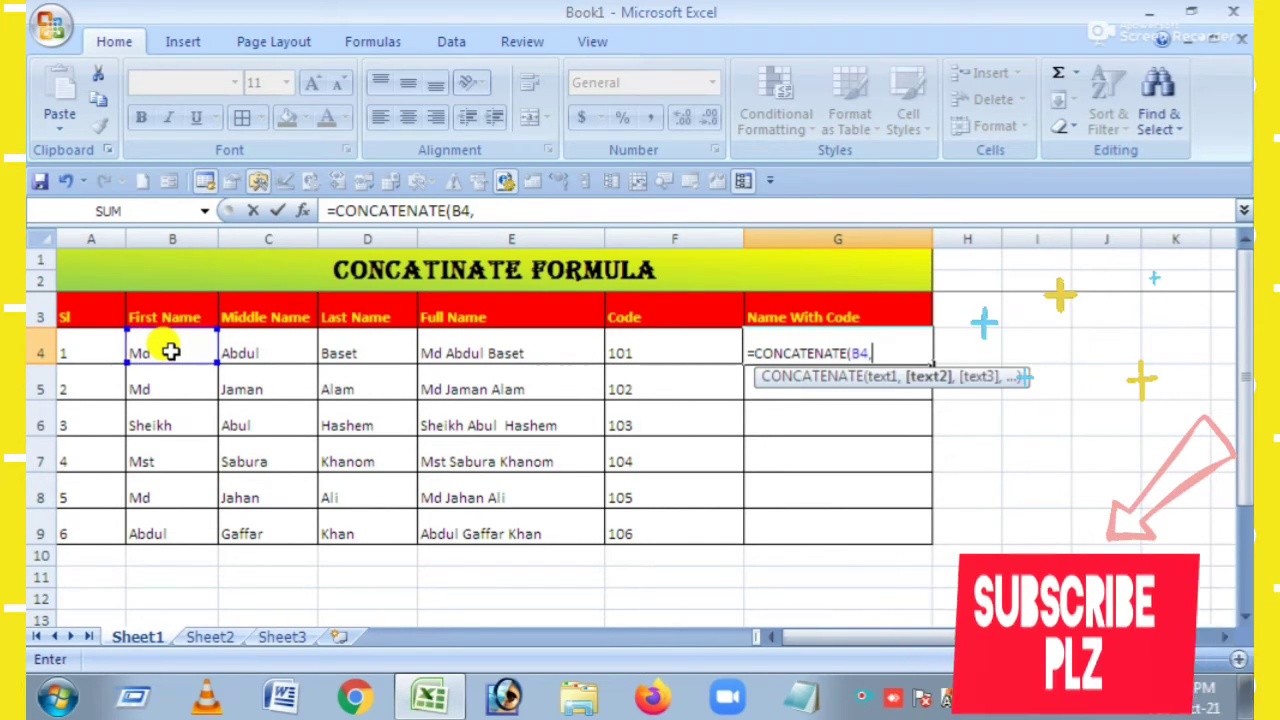
type("\"")
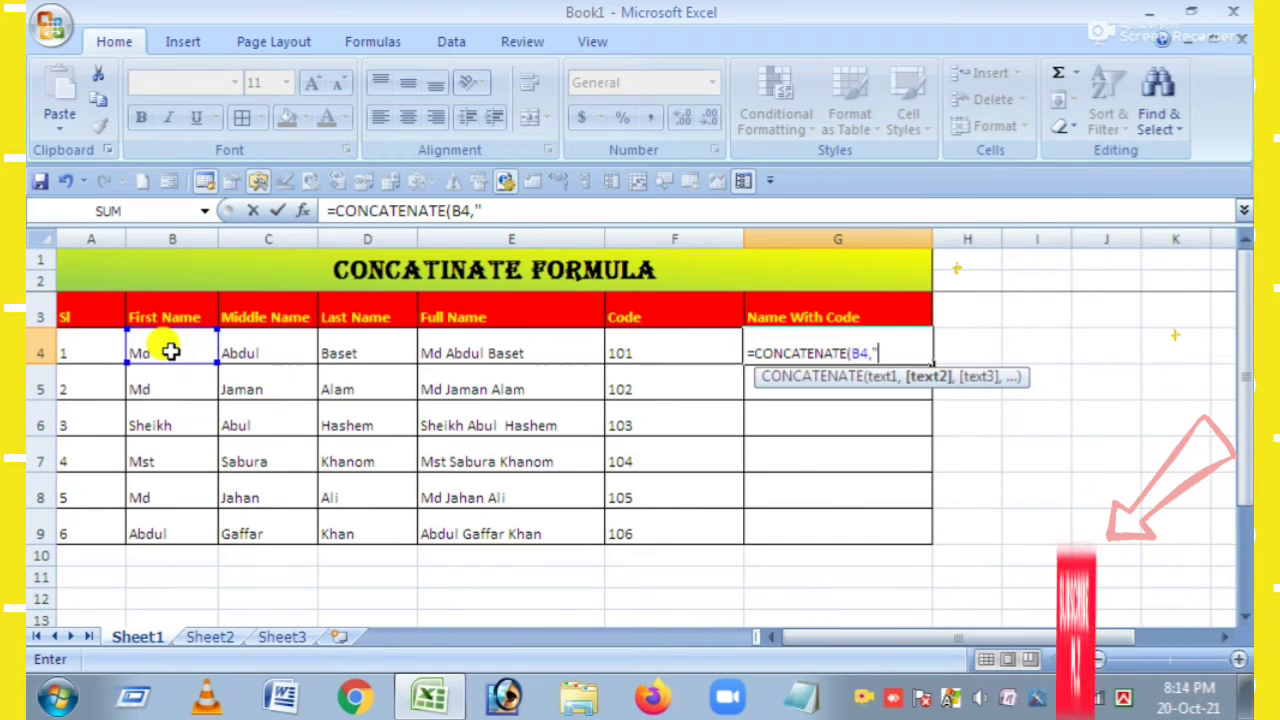
type(" \",C4")
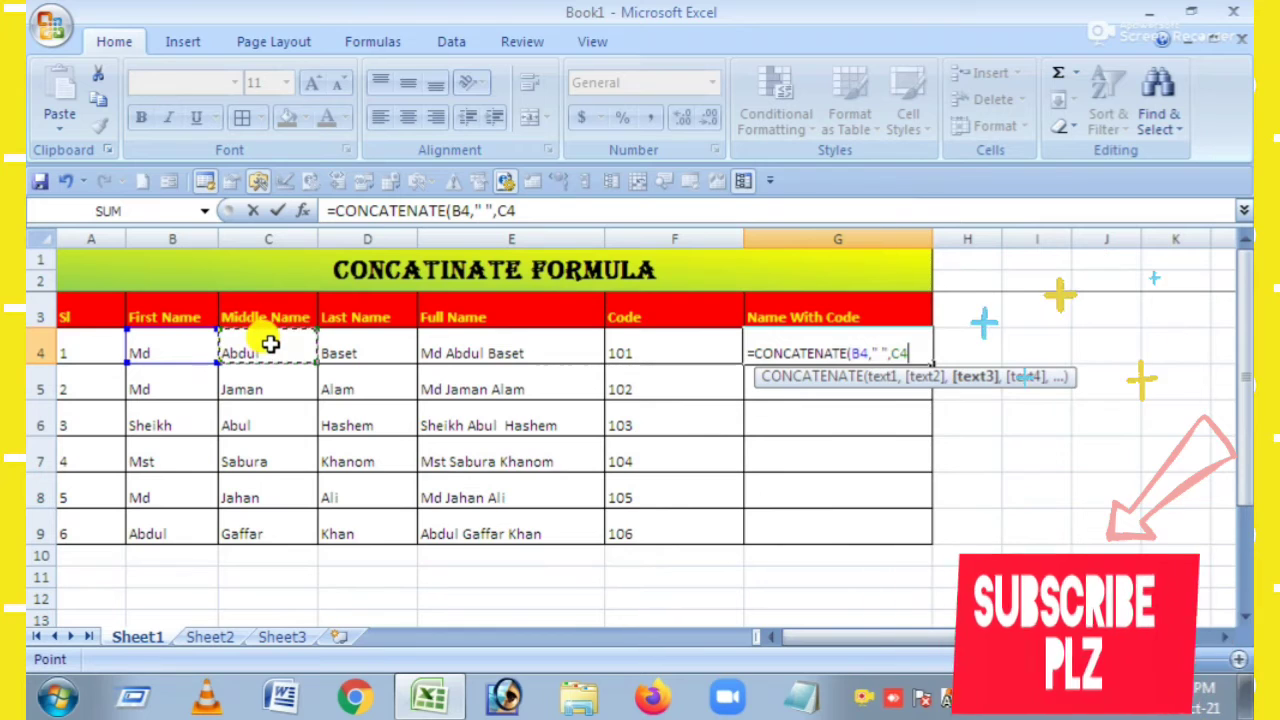
type(",\"")
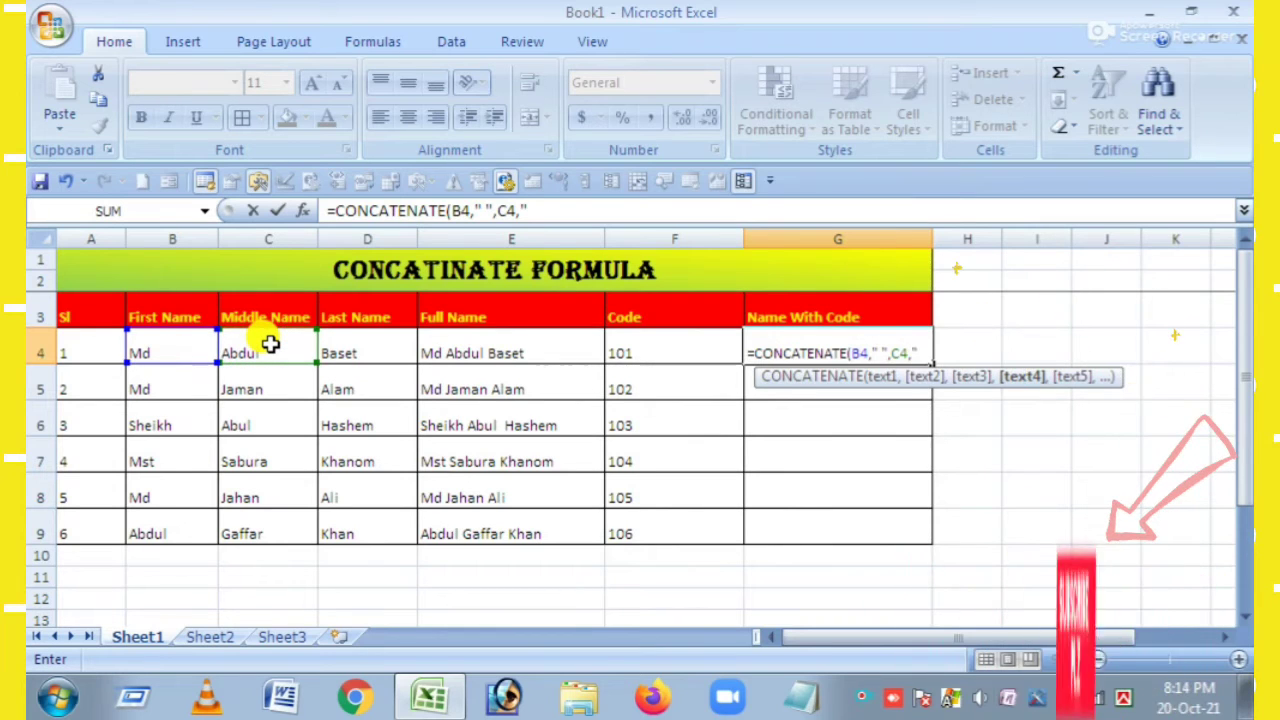
type(" \",")
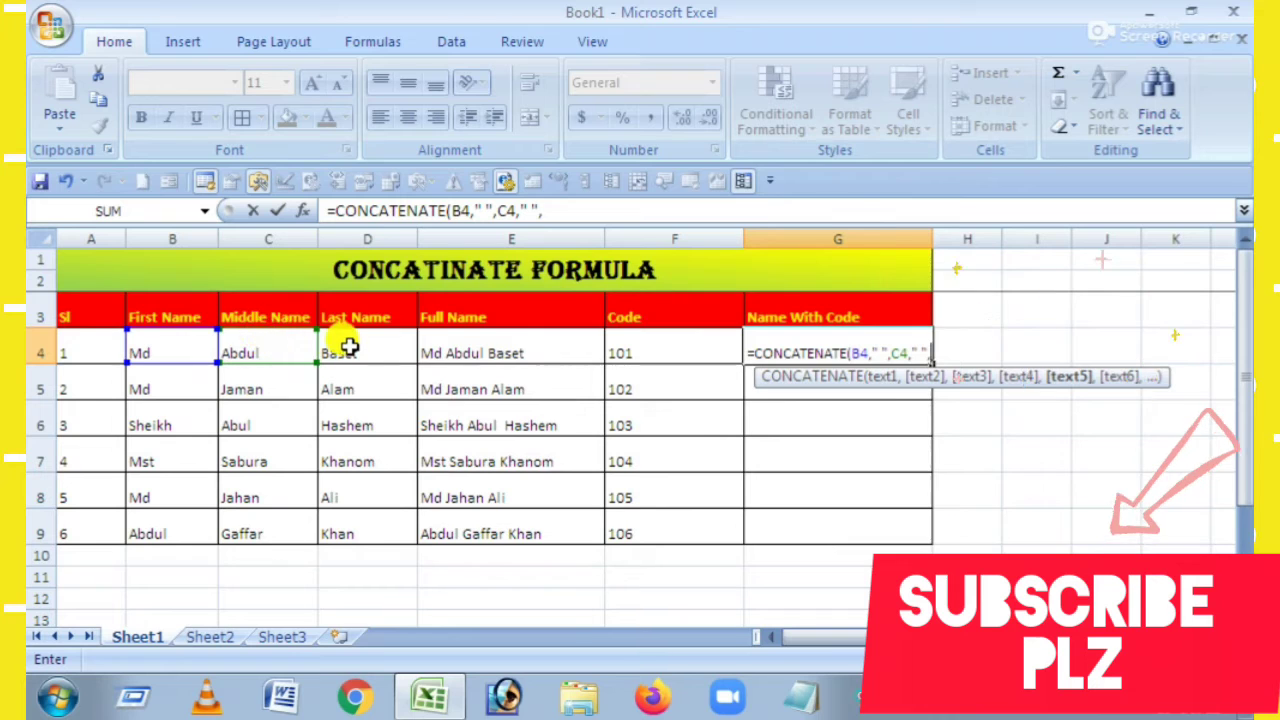
left_click(349, 346)
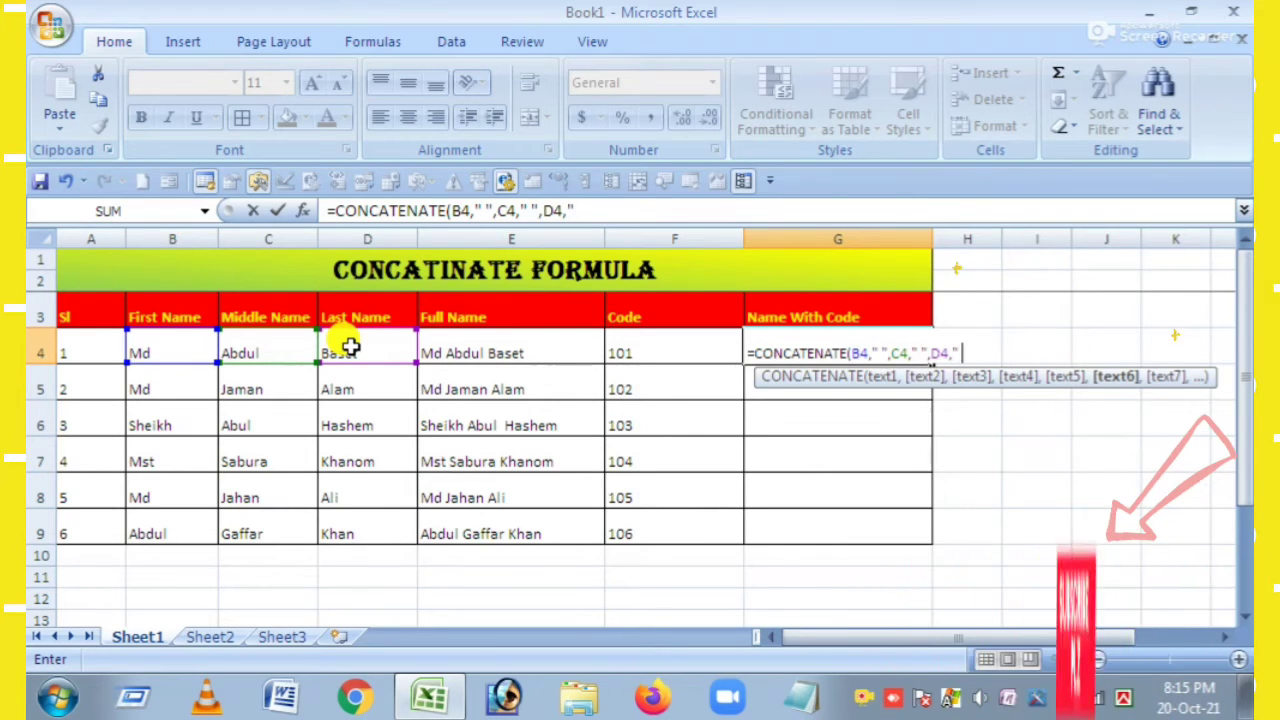
type("\",F4")
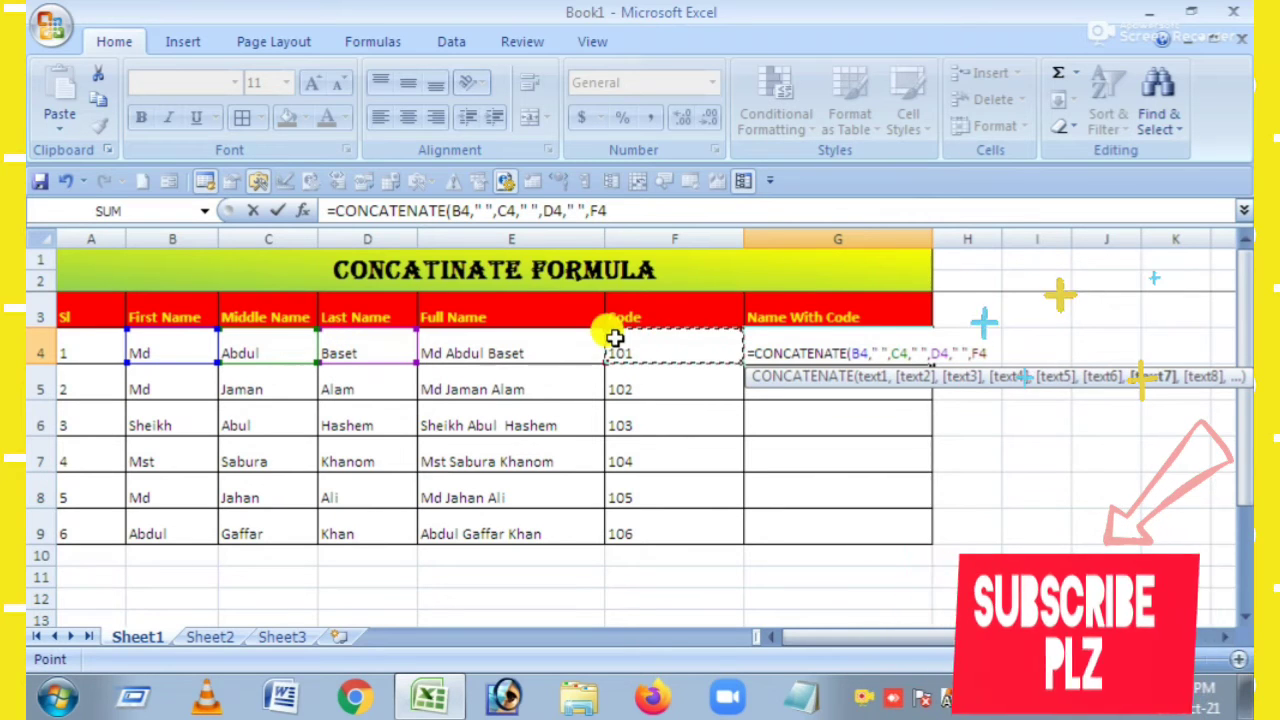
type(")")
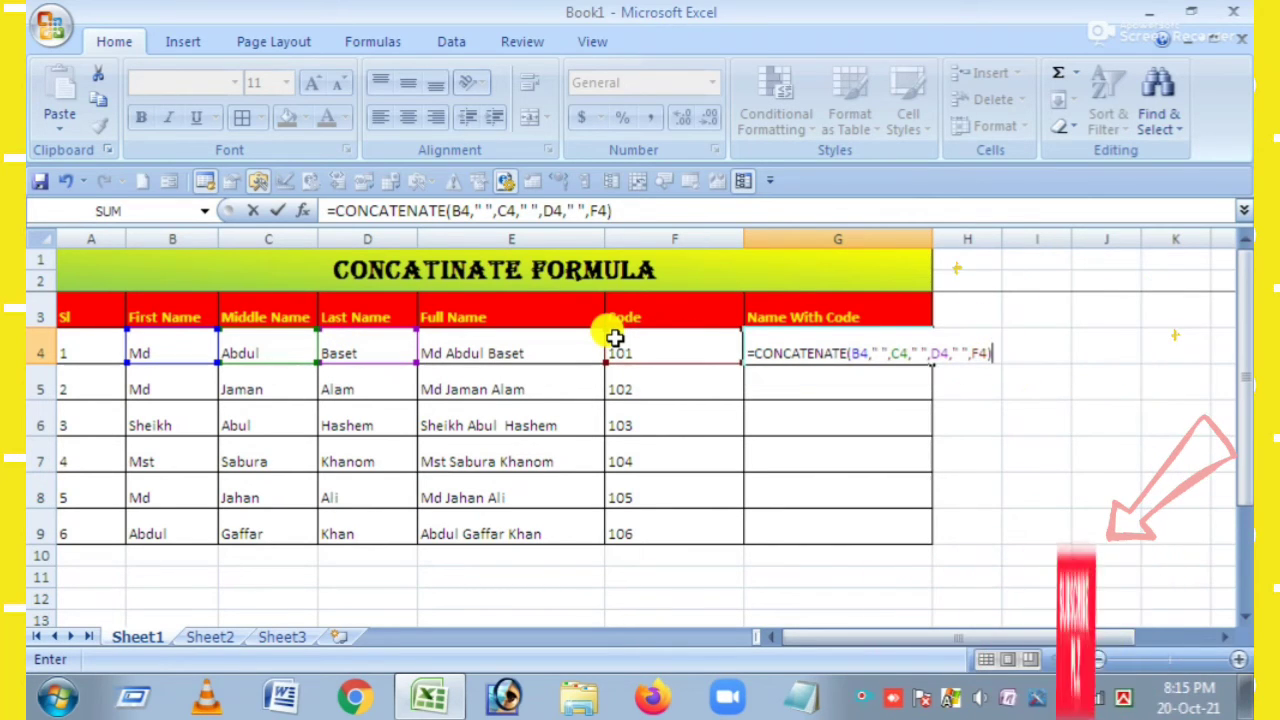
key("Return")
Fill G4's name-with-code formula down to G9, then select the name block B4:E9
left_click(852, 343)
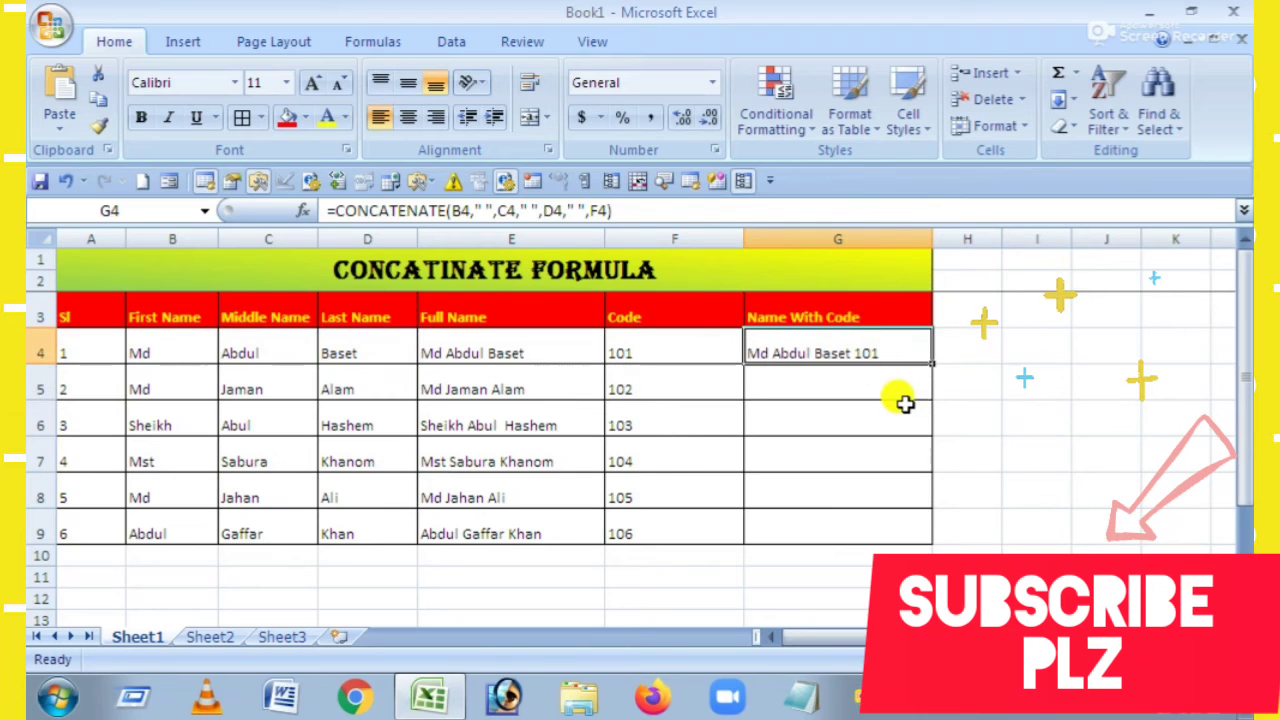
left_click_drag(932, 361, 912, 534)
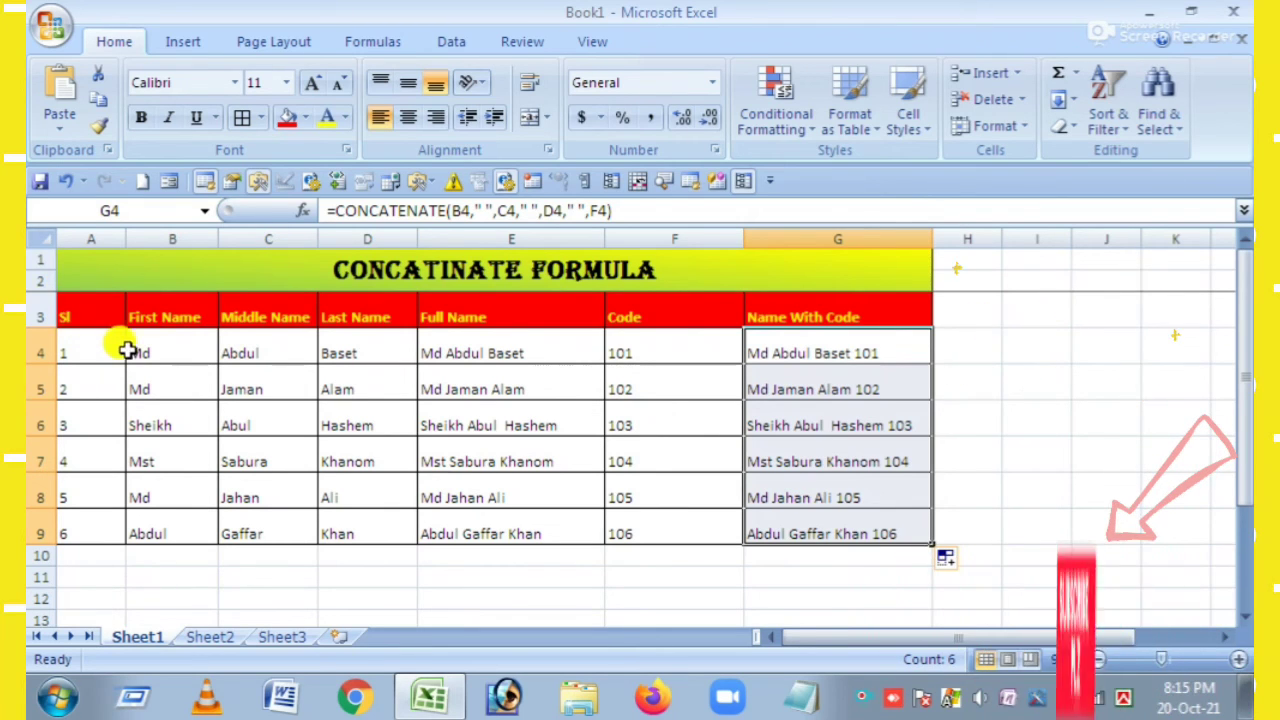
left_click(130, 340)
left_click_drag(130, 340, 563, 520)
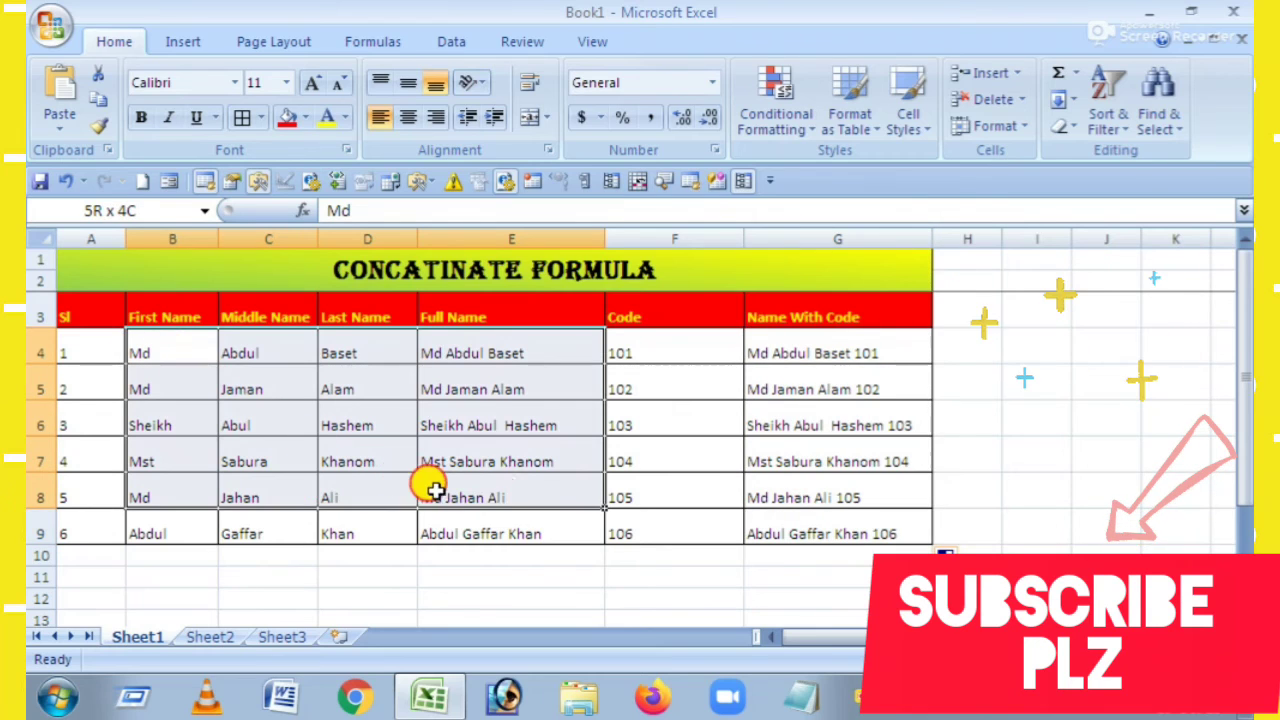